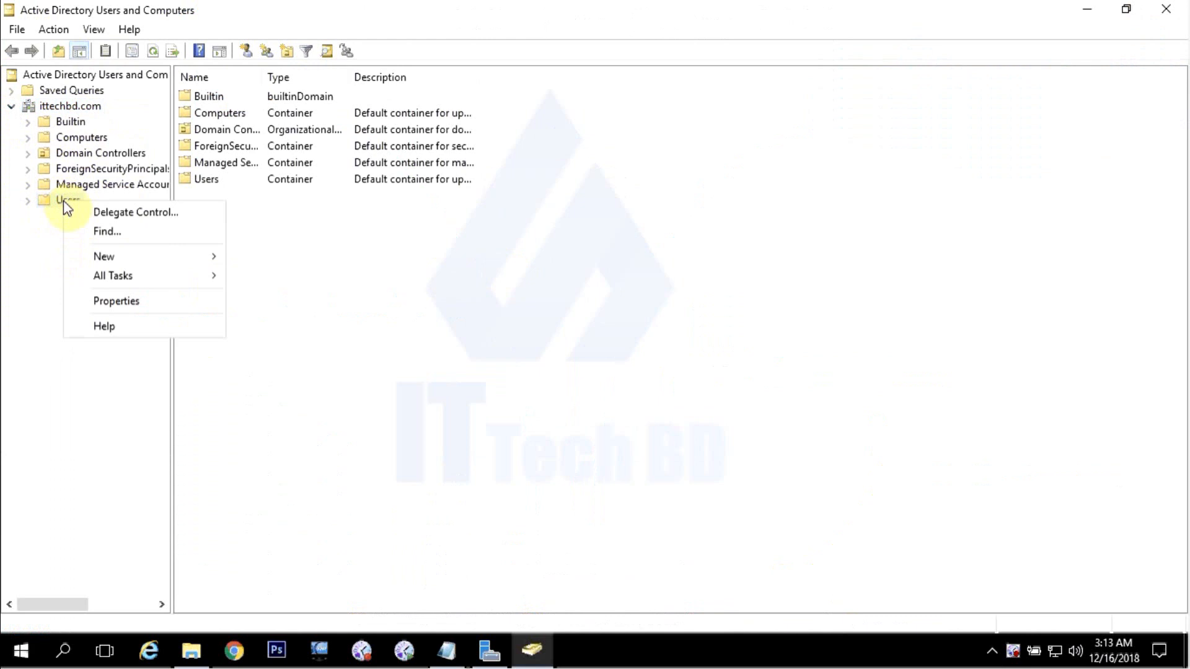
Open a blank New Object - User form for ittechbd.com/Users and move it into view.
click(52, 205)
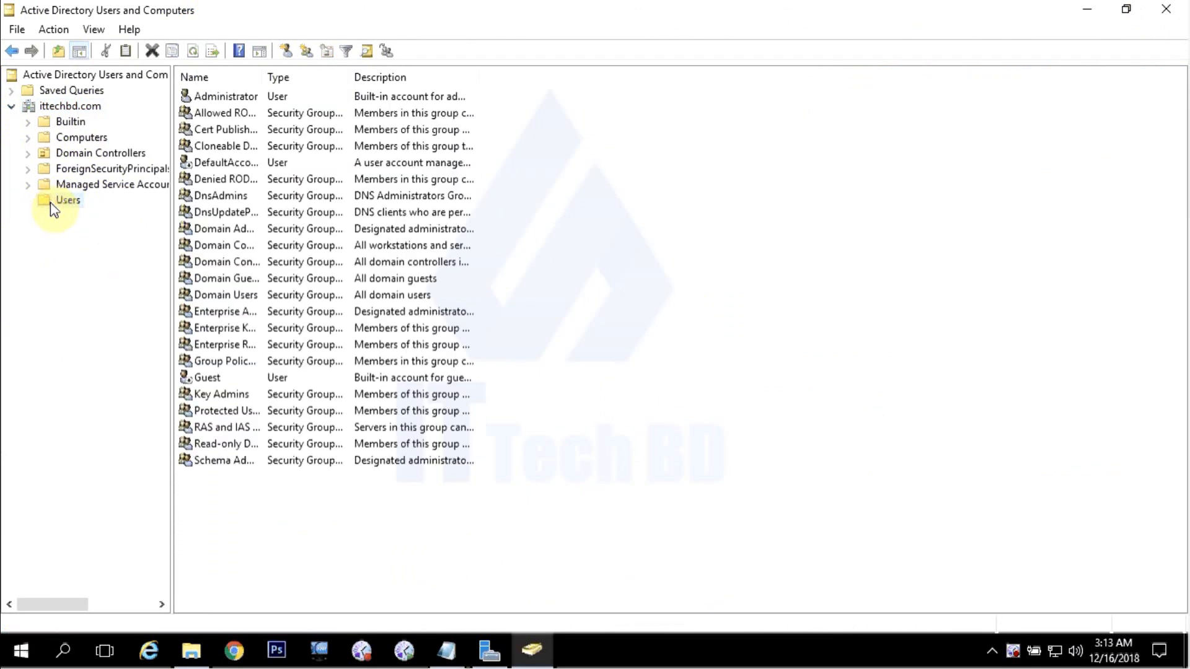
right_click(52, 203)
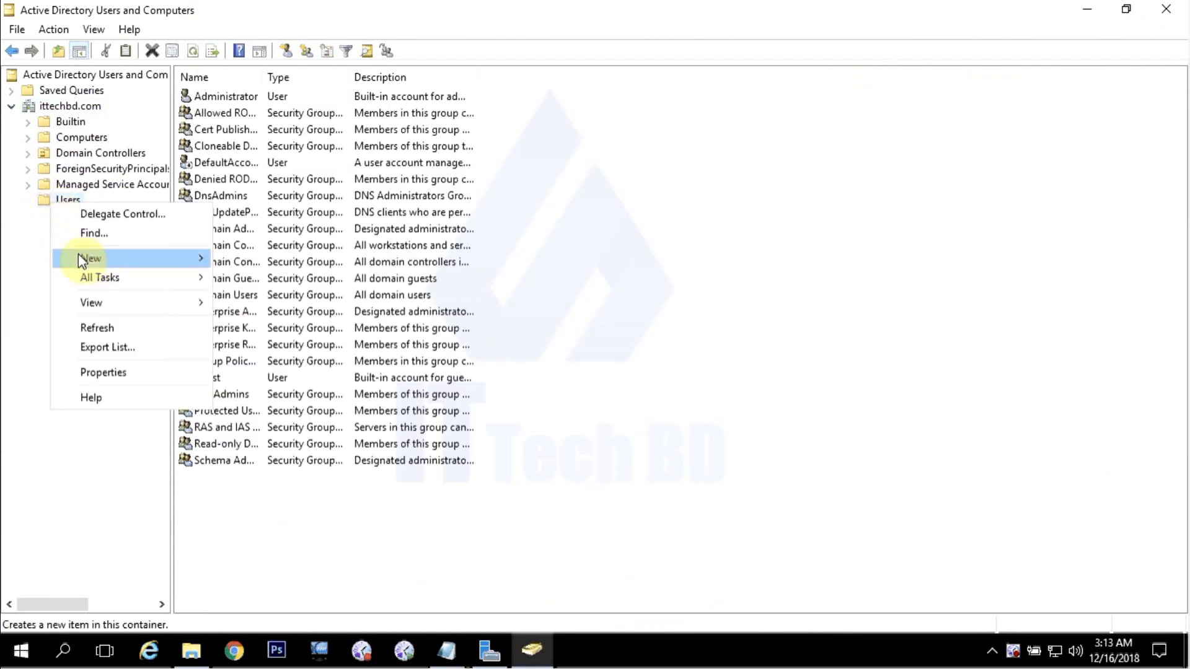
mouse_move(88, 260)
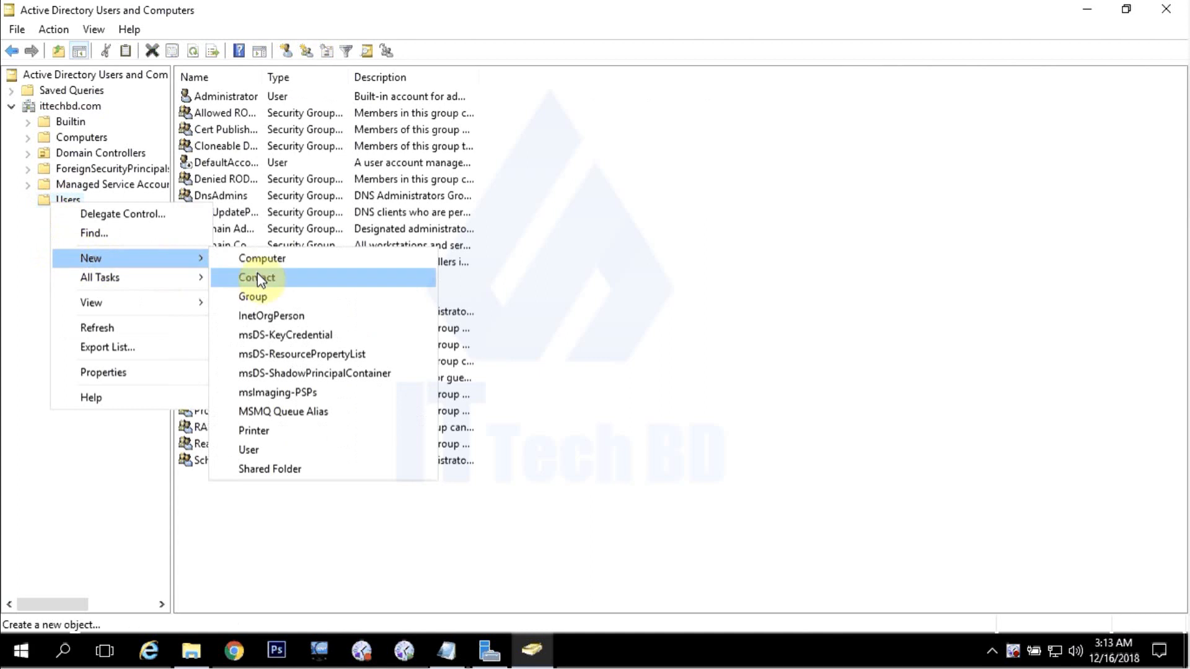
click(253, 447)
drag(260, 26, 501, 105)
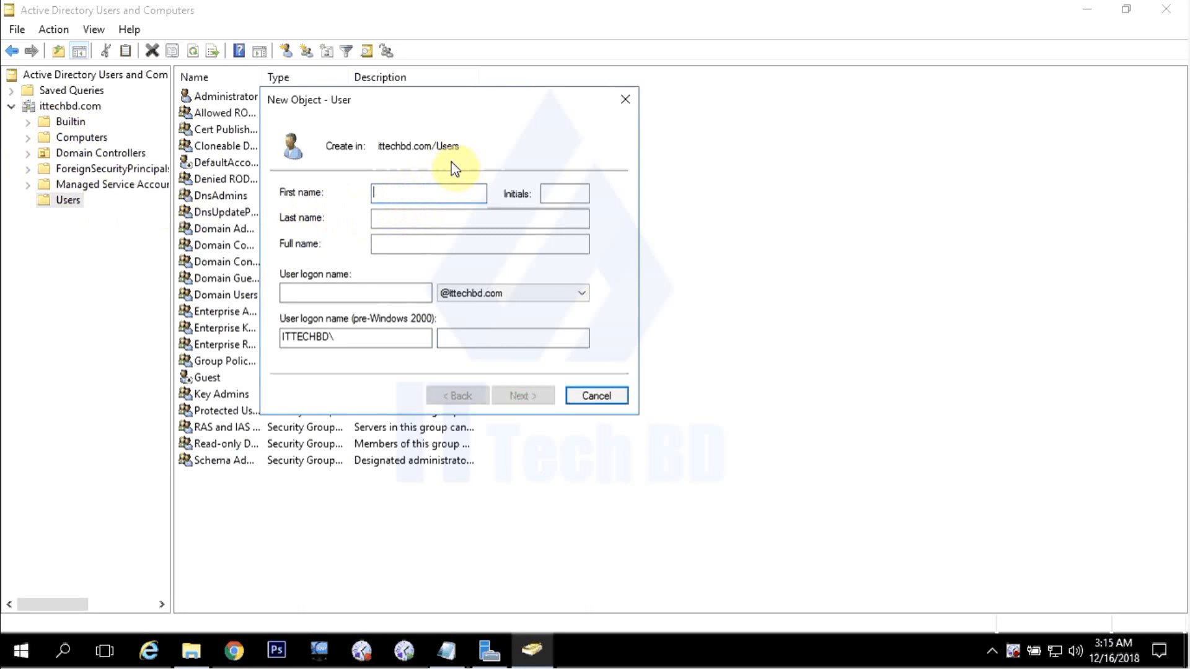
Enter Edwin as the first name and paste it as the user logon name.
text(Edwin)
click(397, 221)
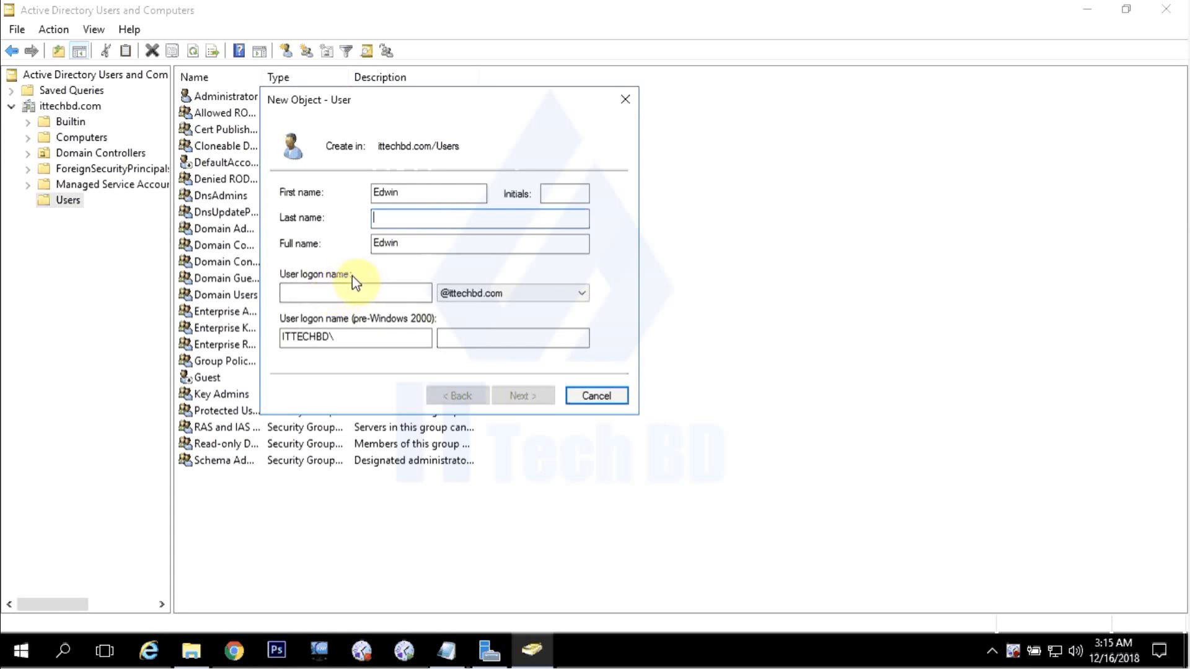
double_click(391, 193)
right_click(384, 196)
click(425, 248)
click(315, 288)
right_click(317, 288)
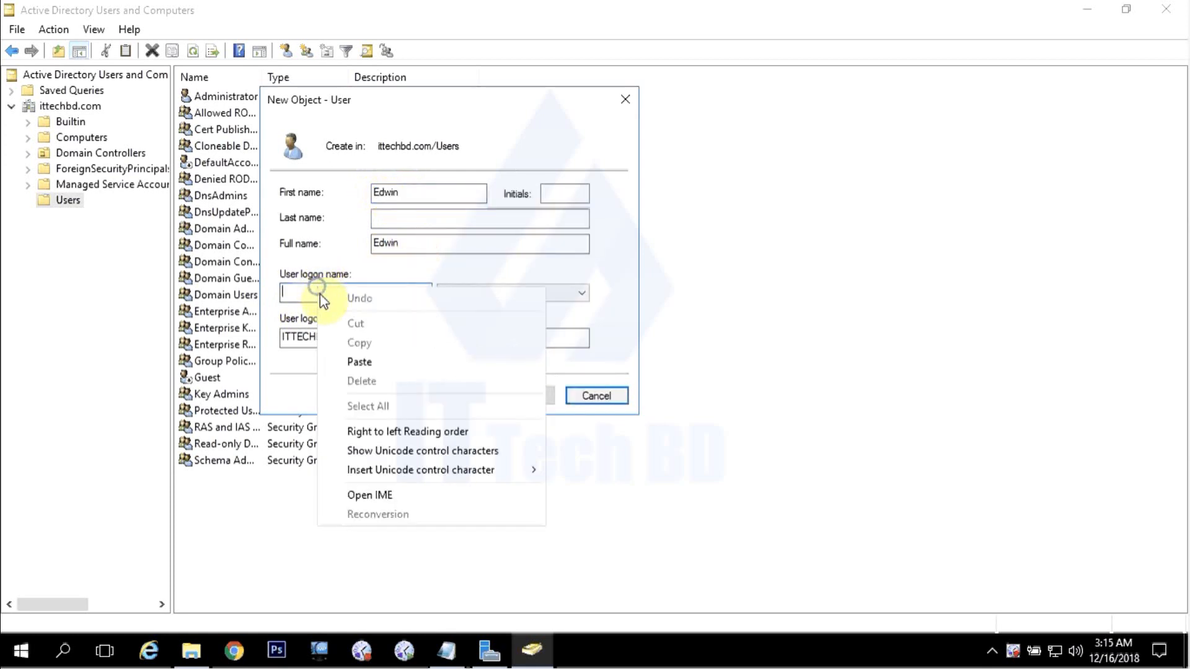
click(364, 362)
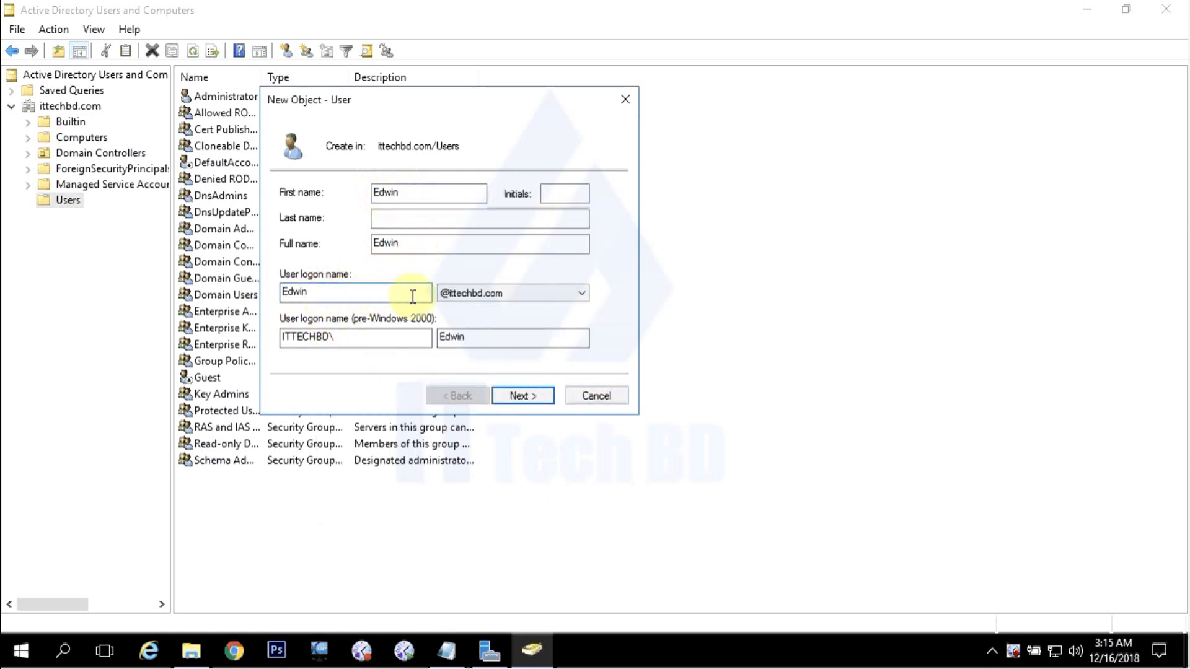
click(497, 294)
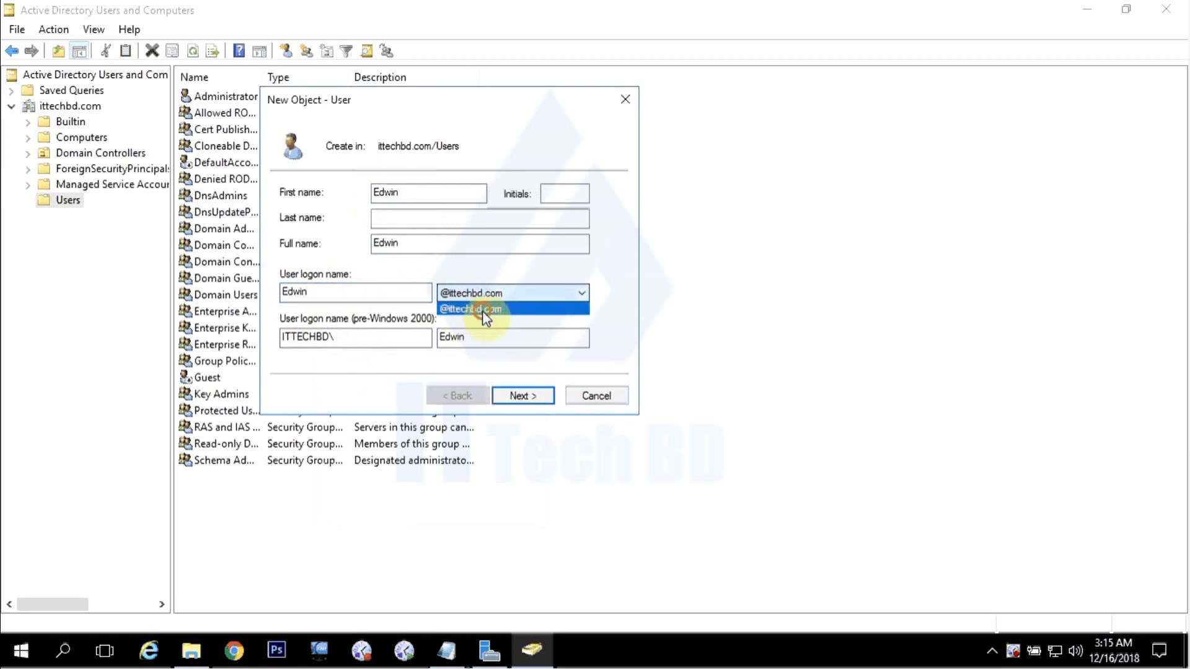
click(483, 310)
click(351, 290)
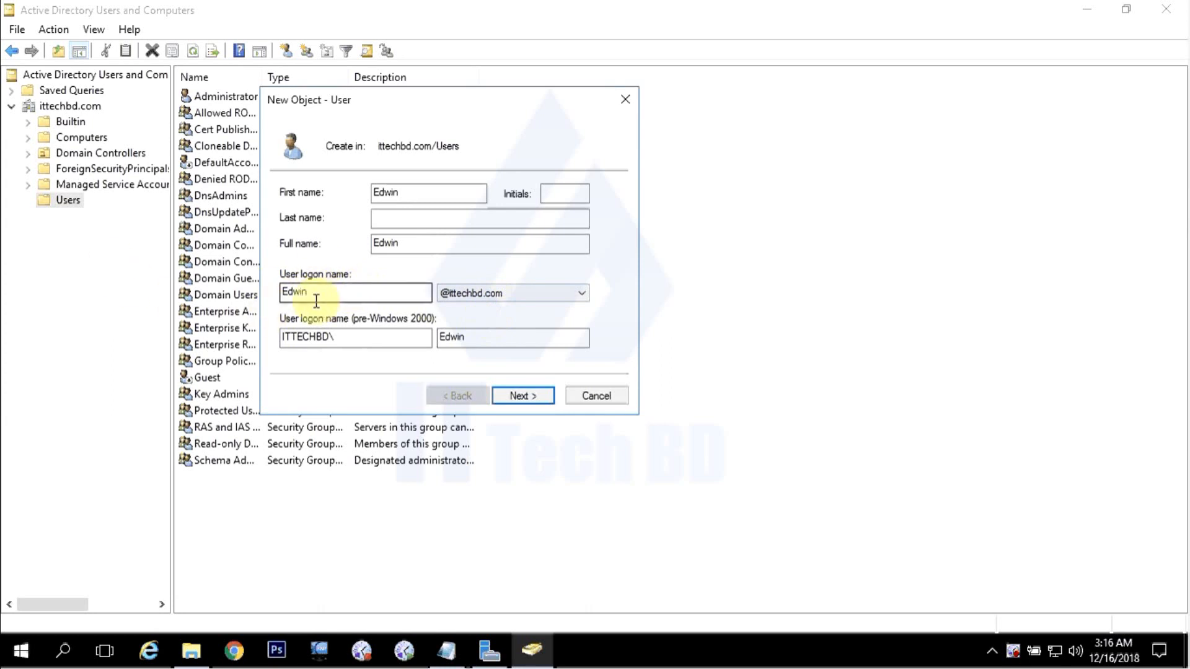
click(495, 295)
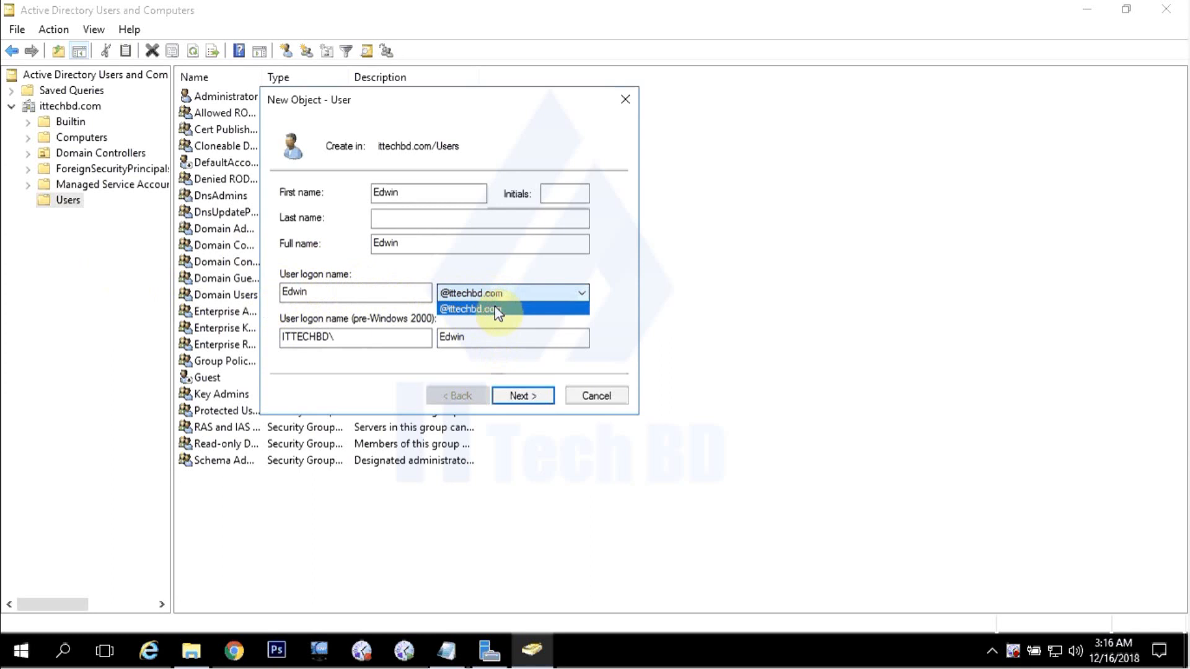
click(490, 309)
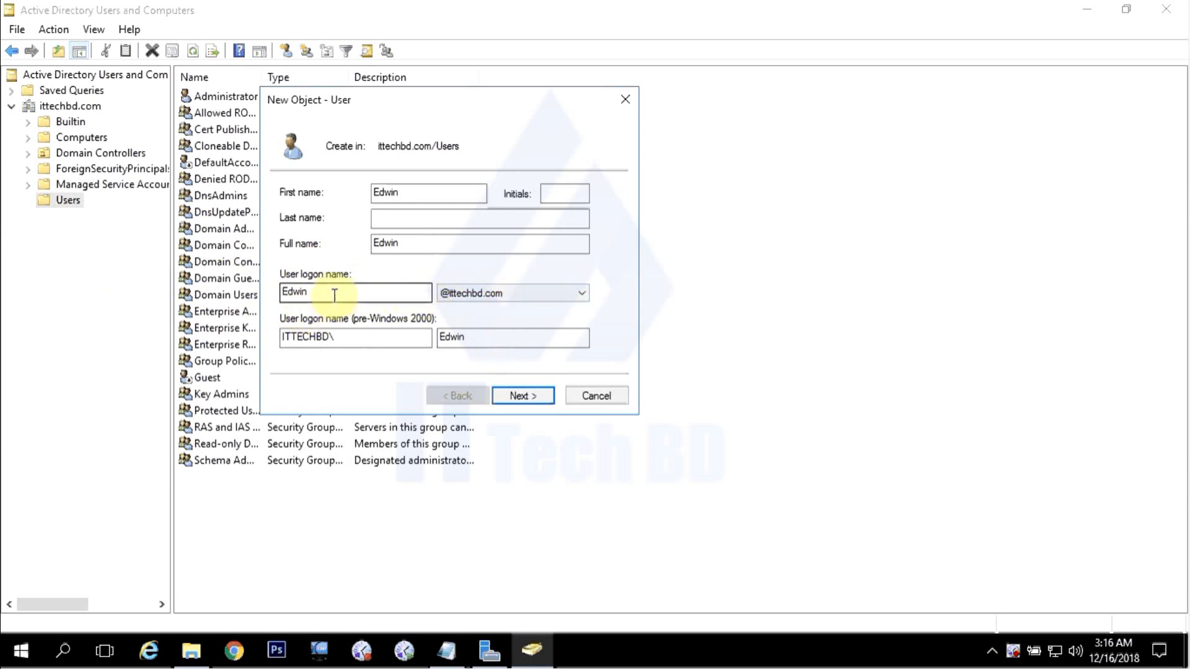
click(526, 394)
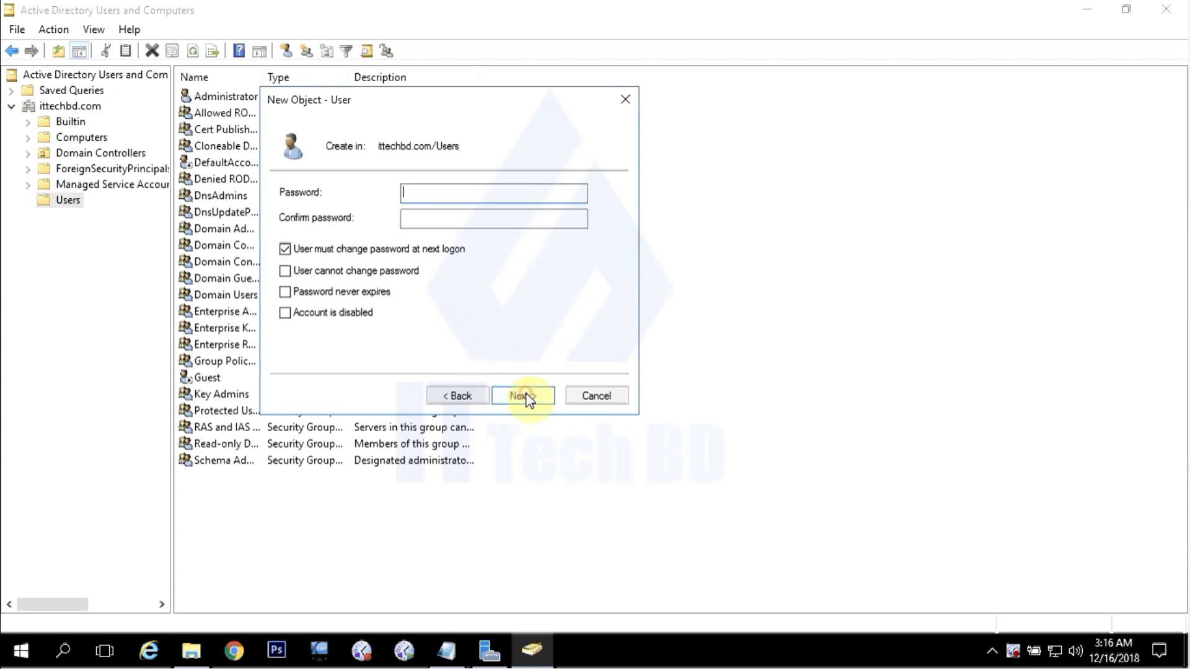
Enter and confirm the user's password, and untick 'User must change password at next logon'.
click(437, 196)
text(P@ssw)
click(451, 220)
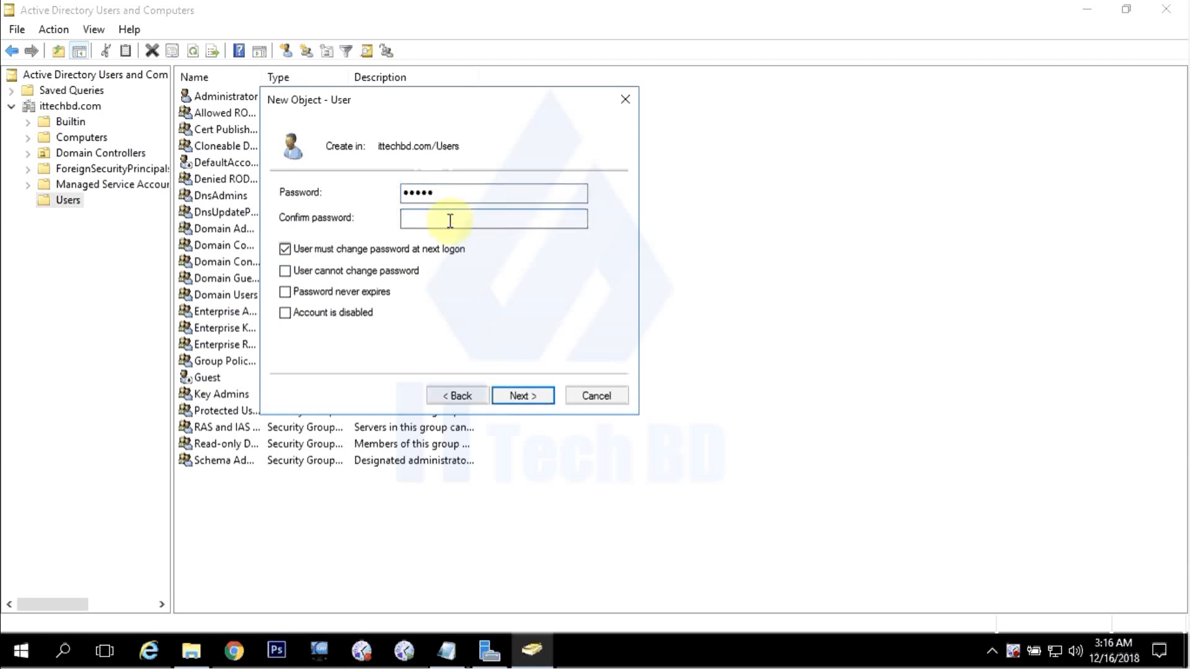
text(Pa)
text(••)
click(285, 250)
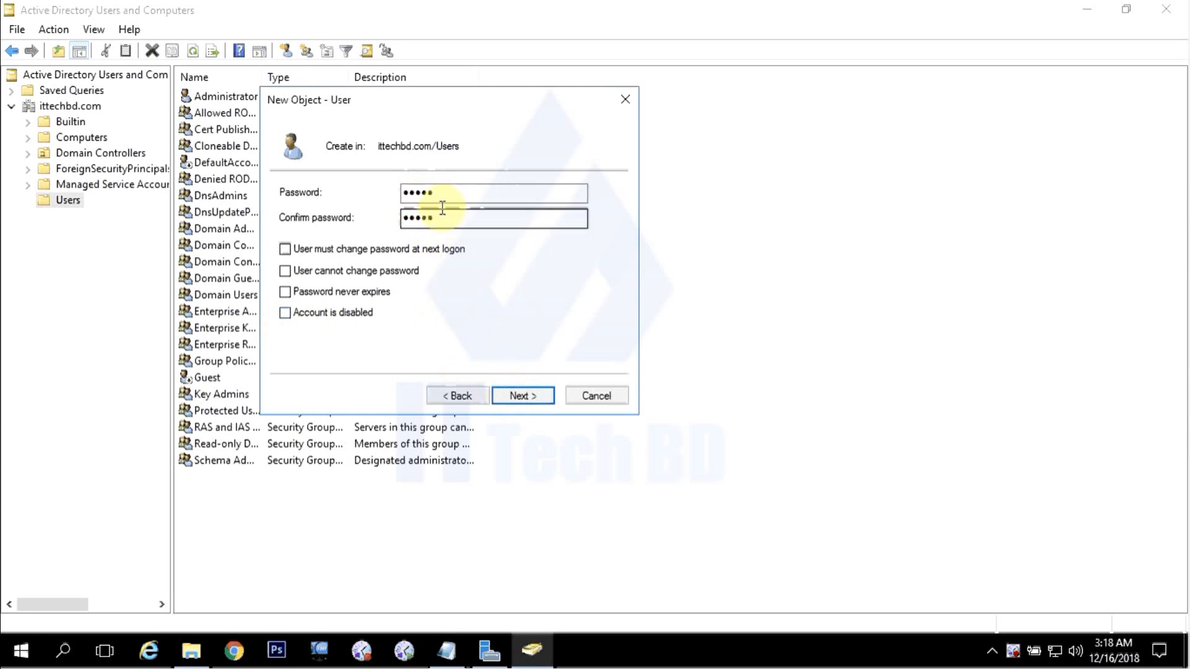
click(520, 398)
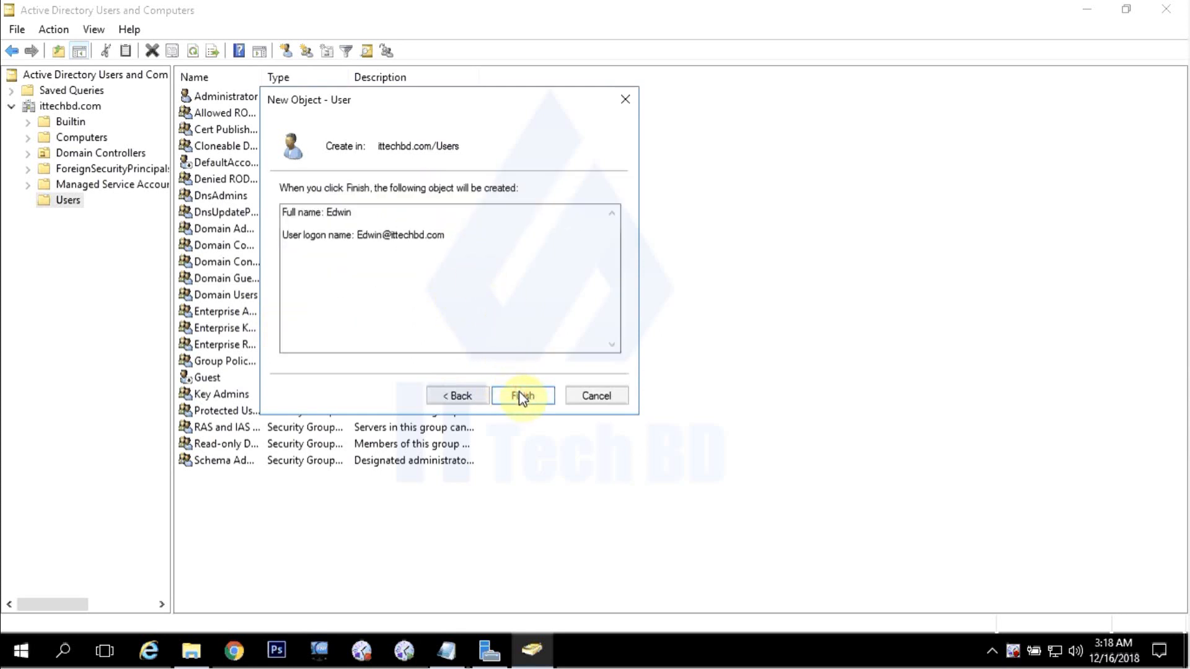
click(523, 397)
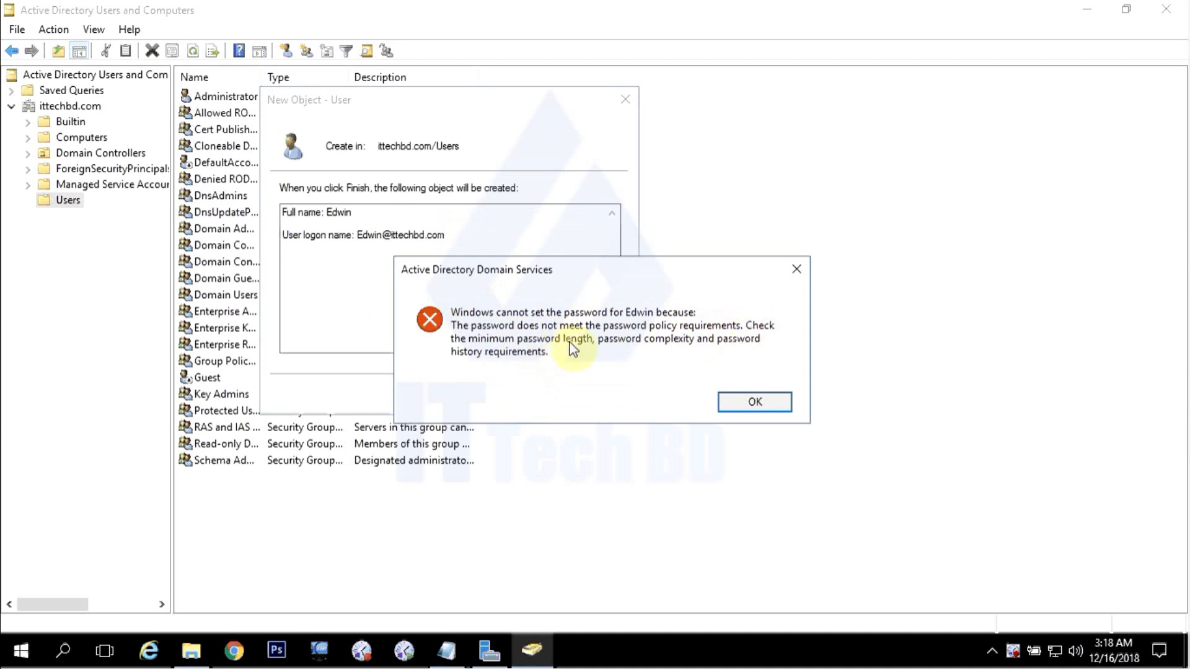
click(750, 401)
click(467, 396)
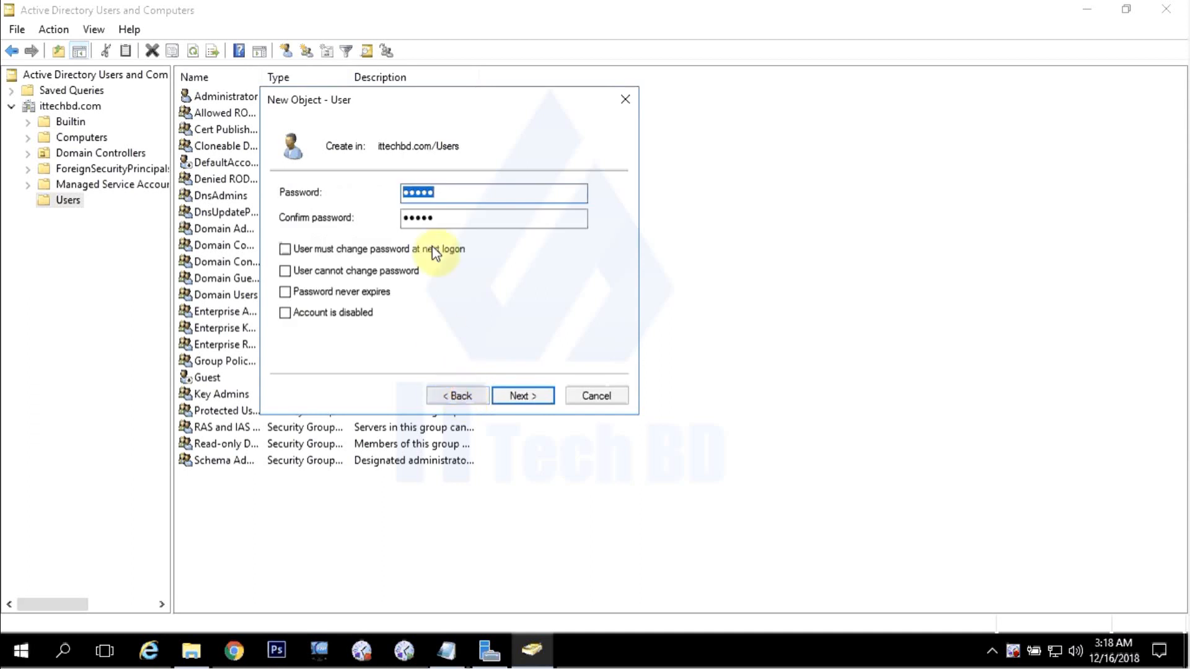
Replace both password fields with a longer eight-character password and finish creating Edwin.
click(456, 192)
drag(445, 194, 377, 195)
text(********)
double_click(451, 218)
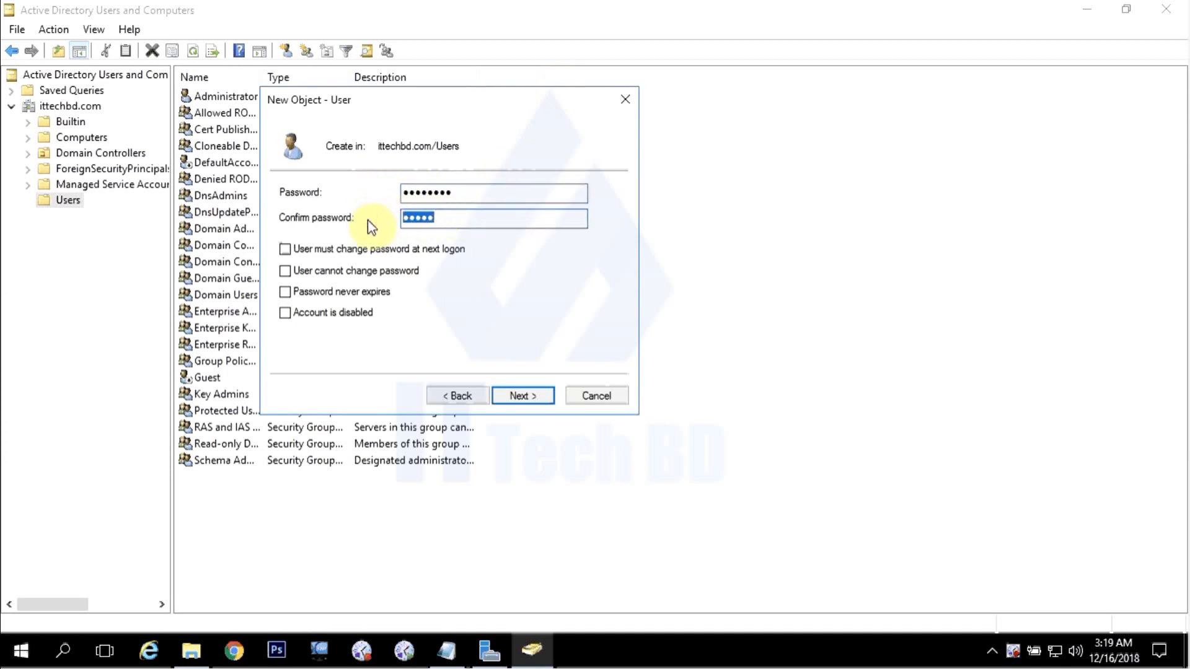
text(*********)
click(524, 395)
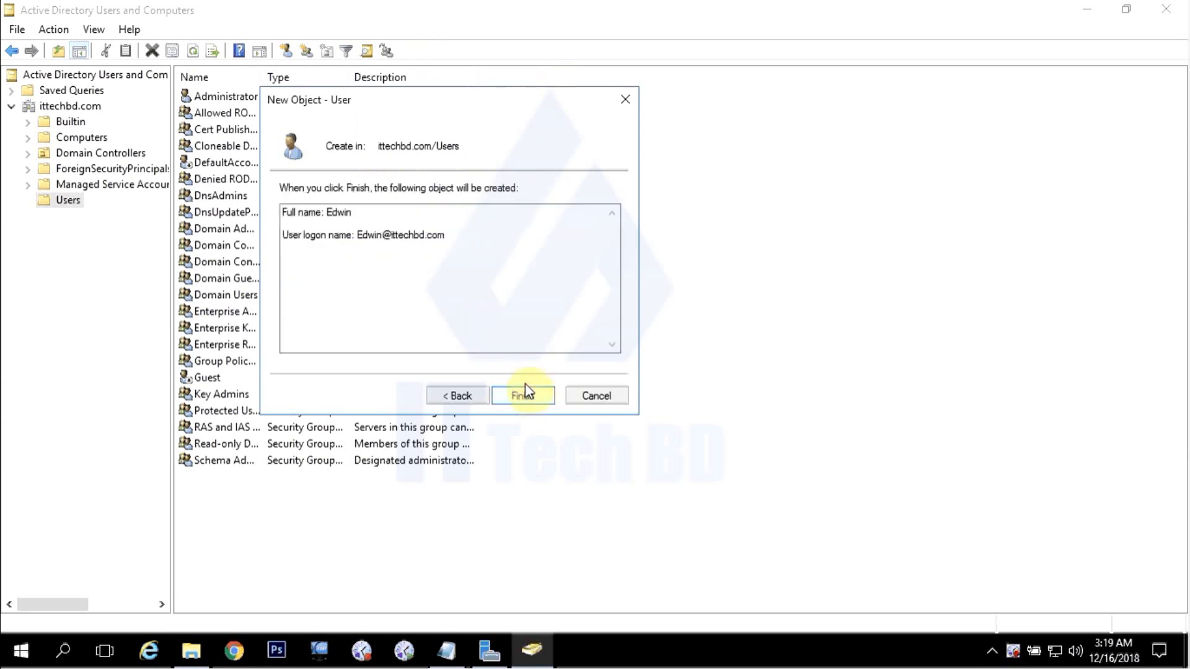
click(526, 396)
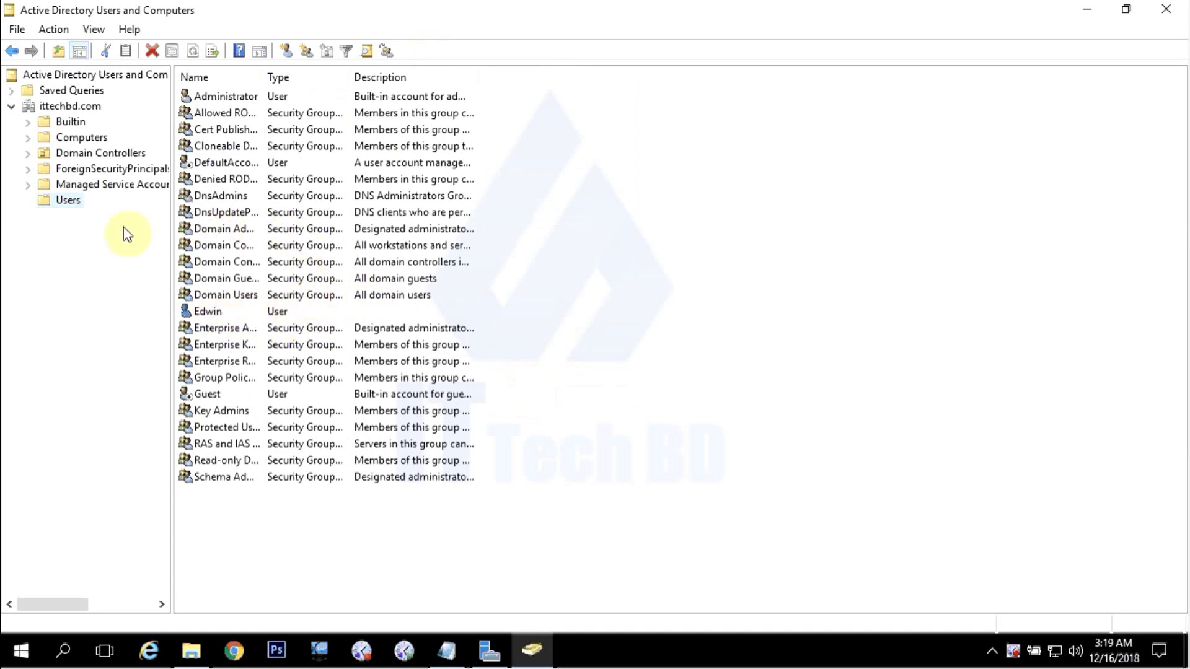
Open a fresh New Object - User form in the Users container.
right_click(66, 204)
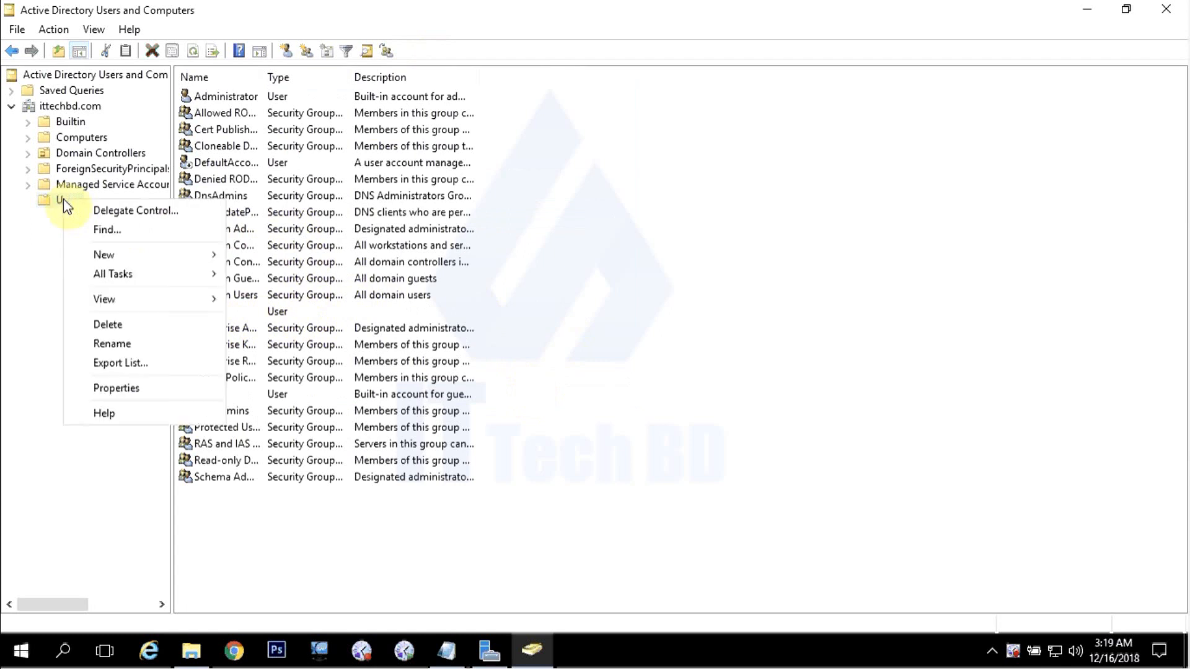
mouse_move(129, 257)
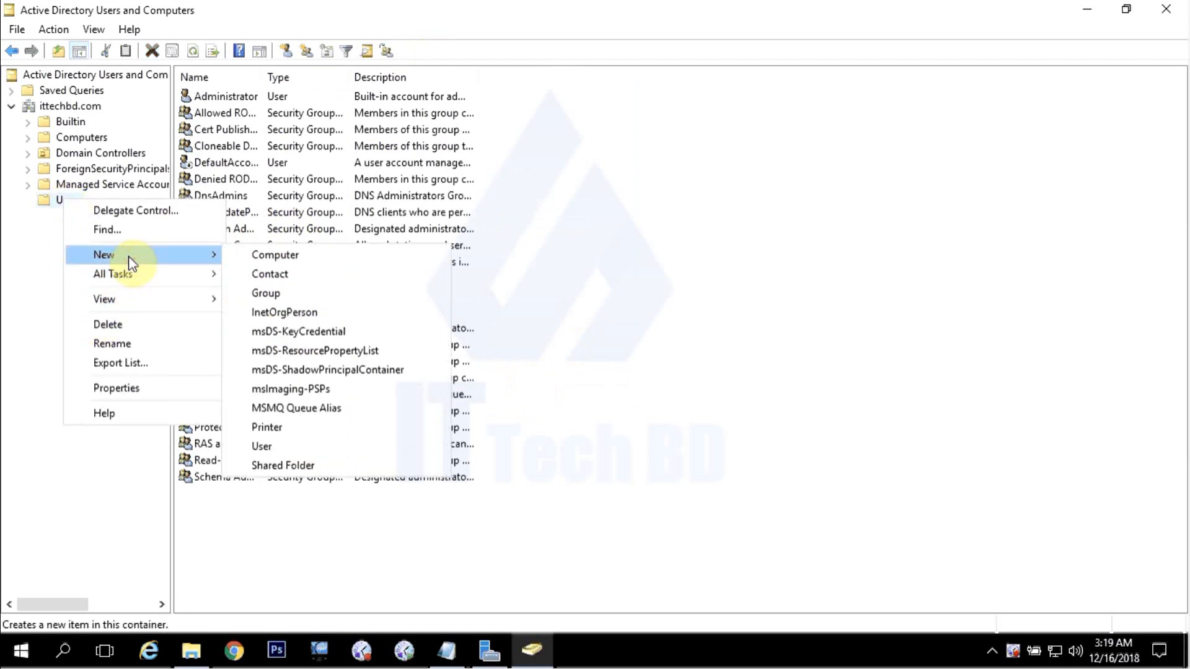
click(270, 448)
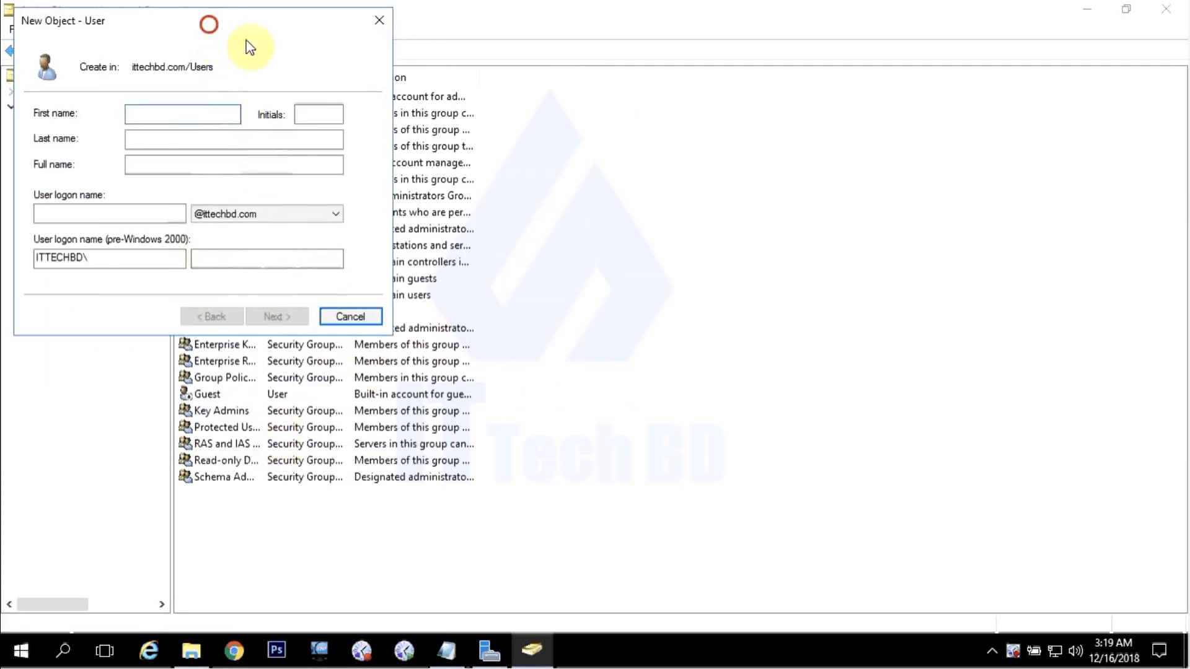
click(427, 192)
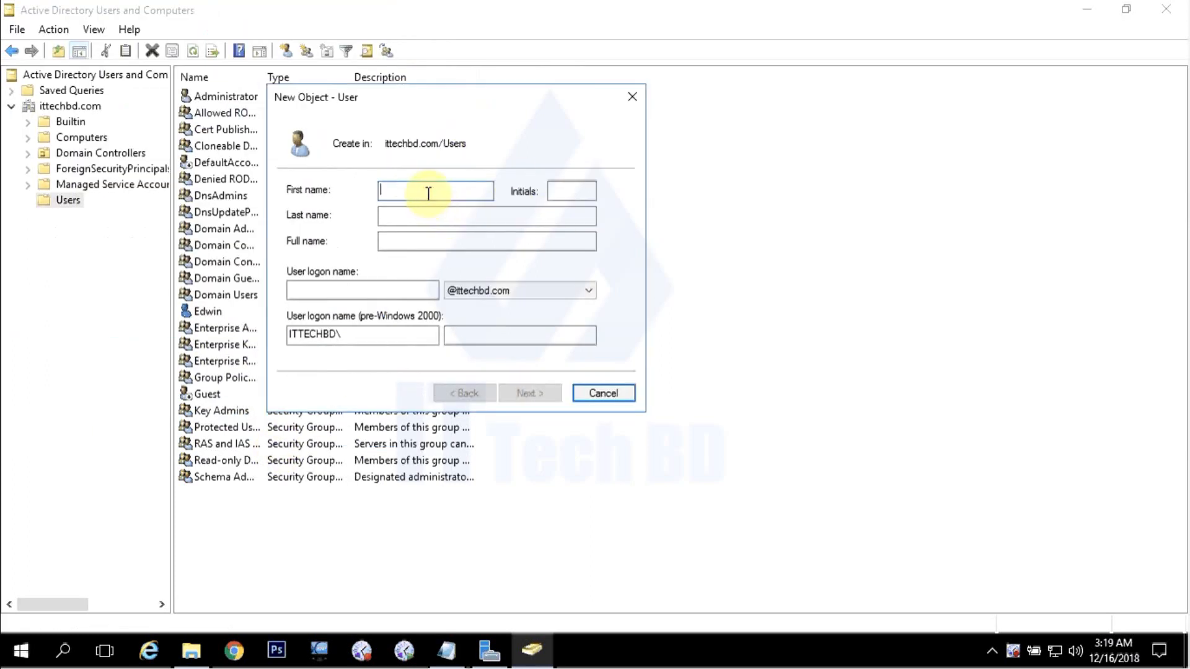
text(Guru)
double_click(417, 192)
key(ctrl+c)
right_click(381, 194)
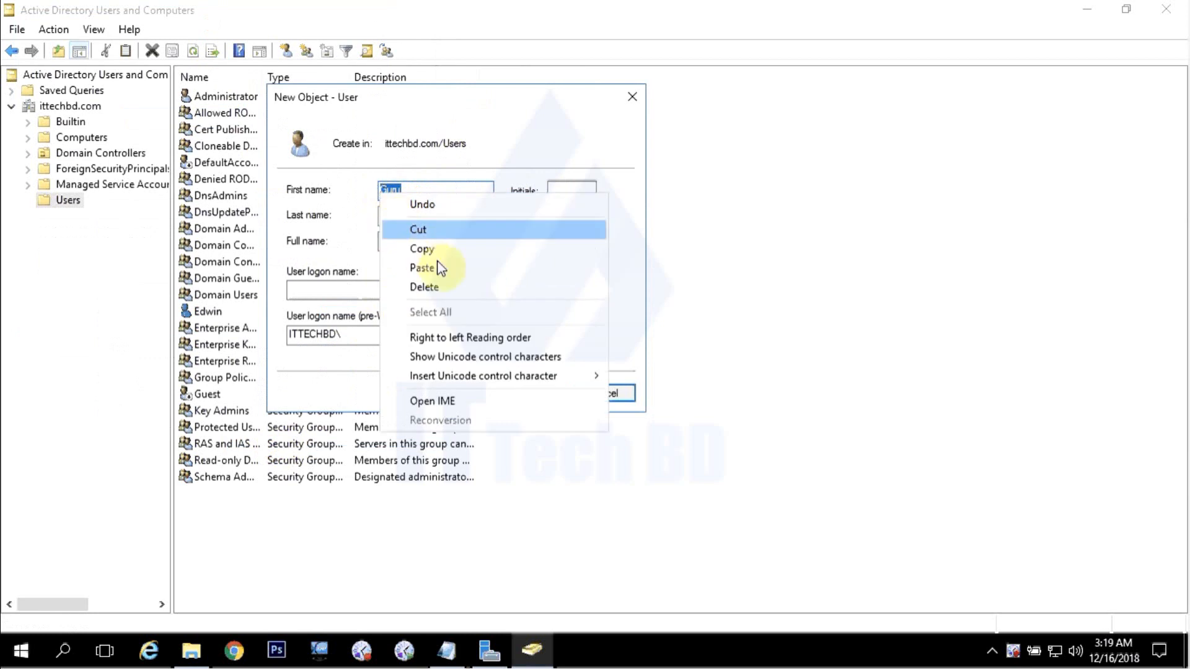
right_click(386, 289)
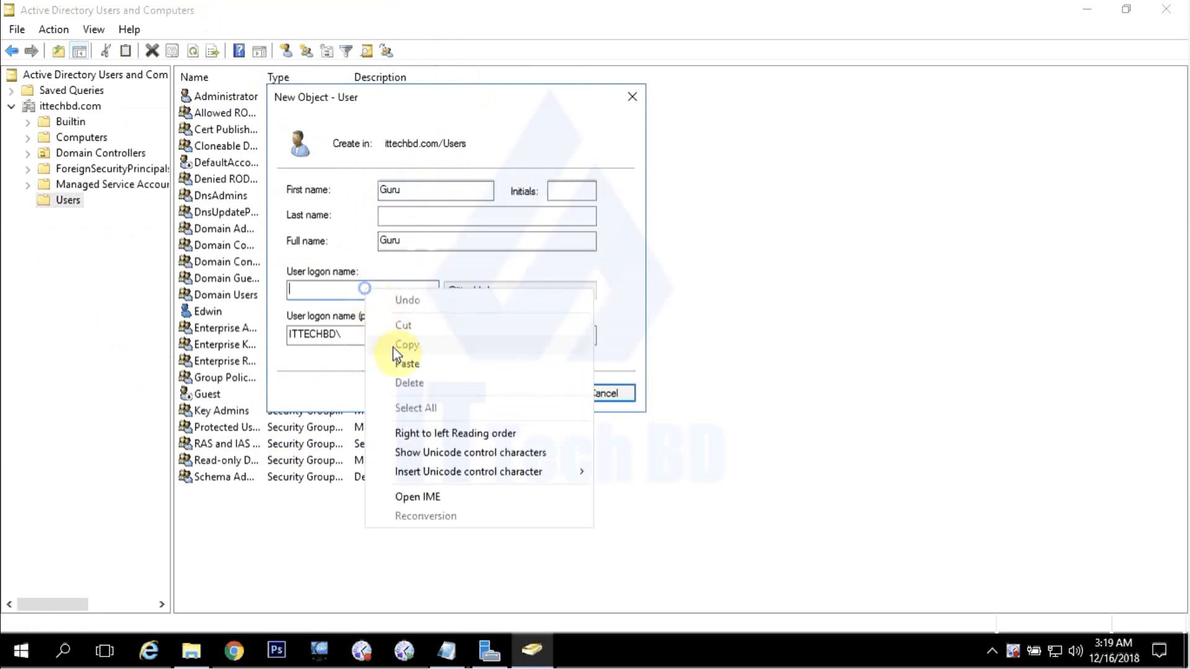
click(407, 361)
click(505, 293)
click(505, 293)
click(294, 295)
click(490, 334)
Turn off forced password change, enter and confirm Guru's password, and reach the summary.
click(529, 395)
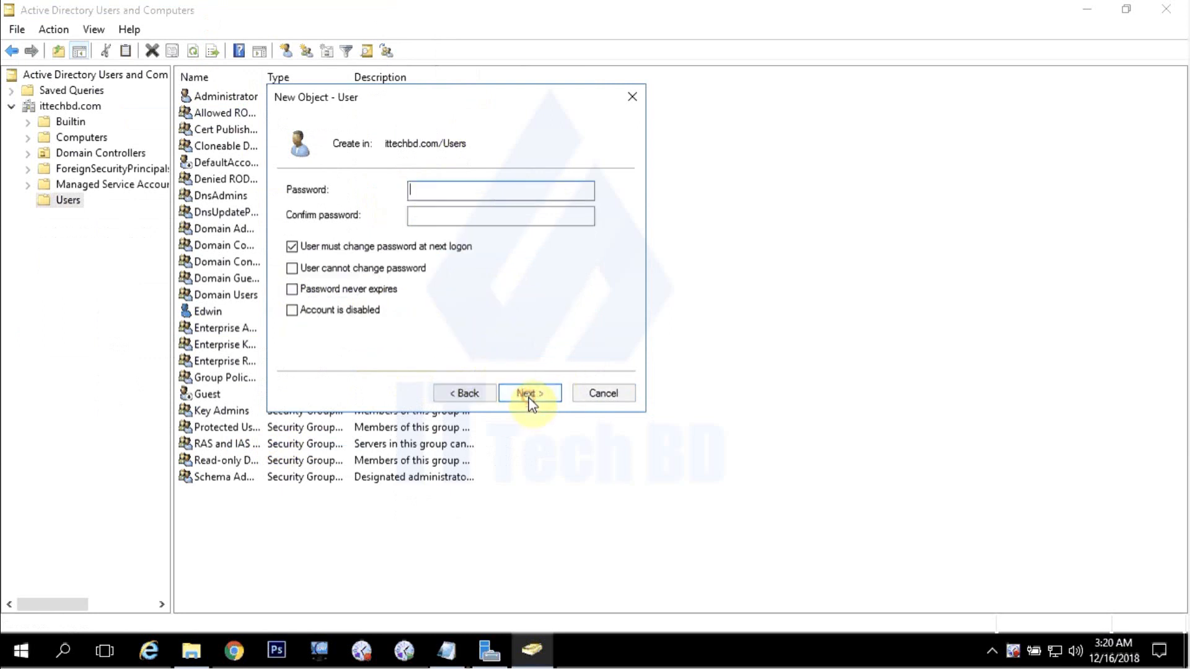
click(293, 247)
click(441, 189)
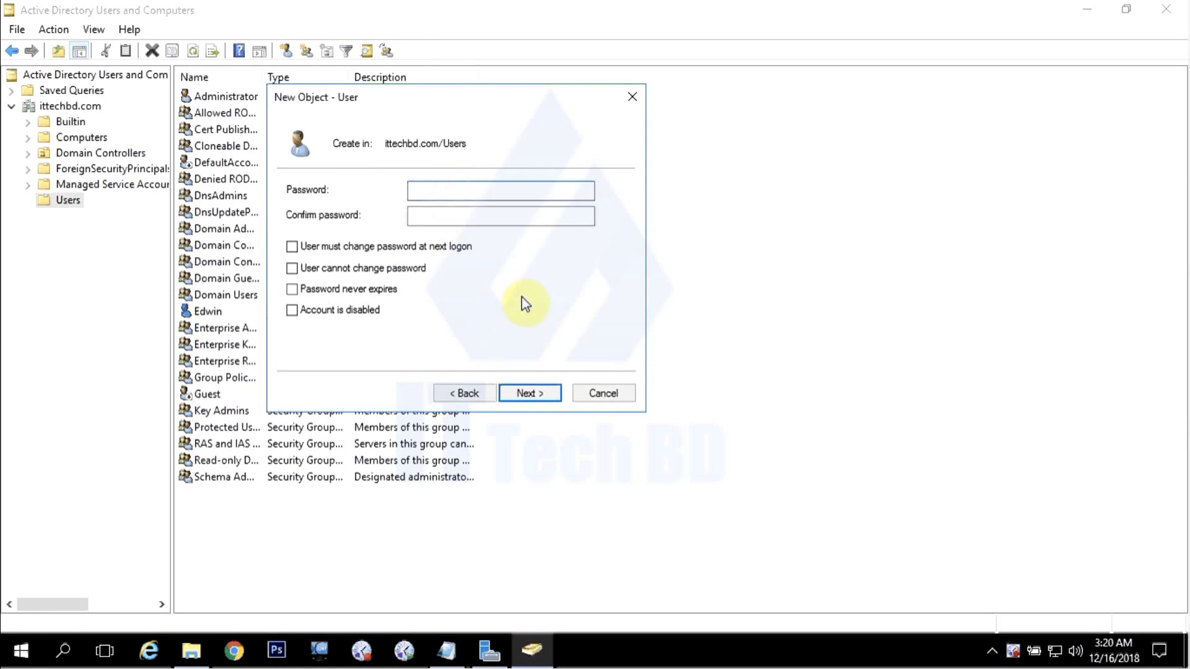
text(p)
click(487, 216)
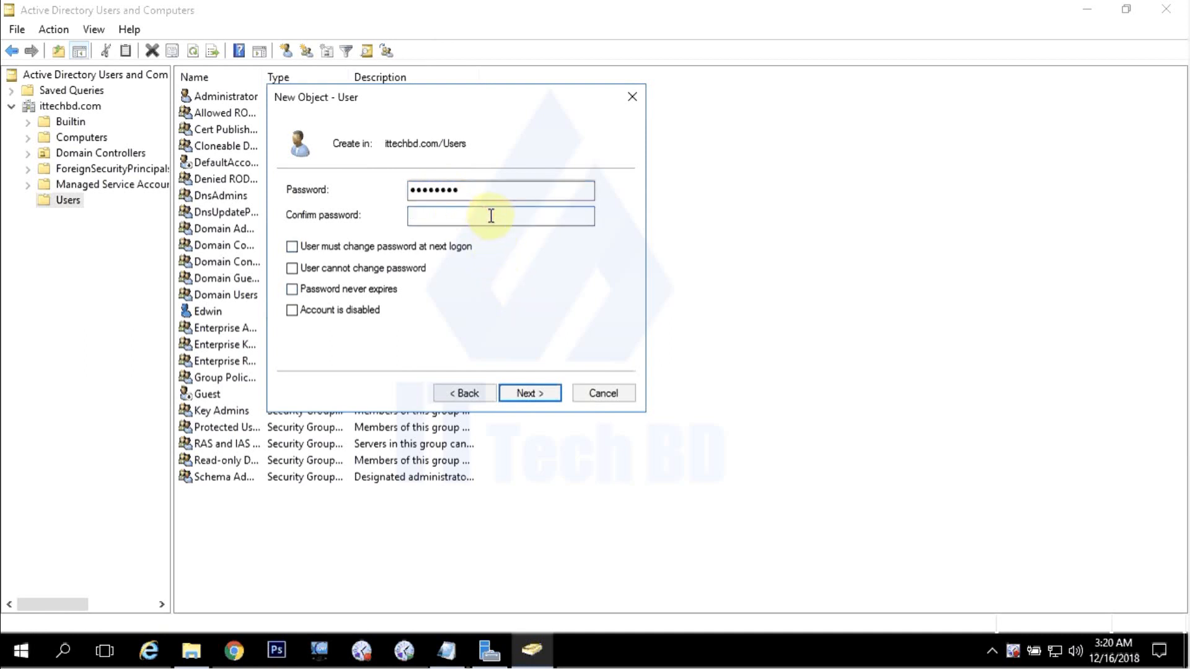
text(P)
click(529, 394)
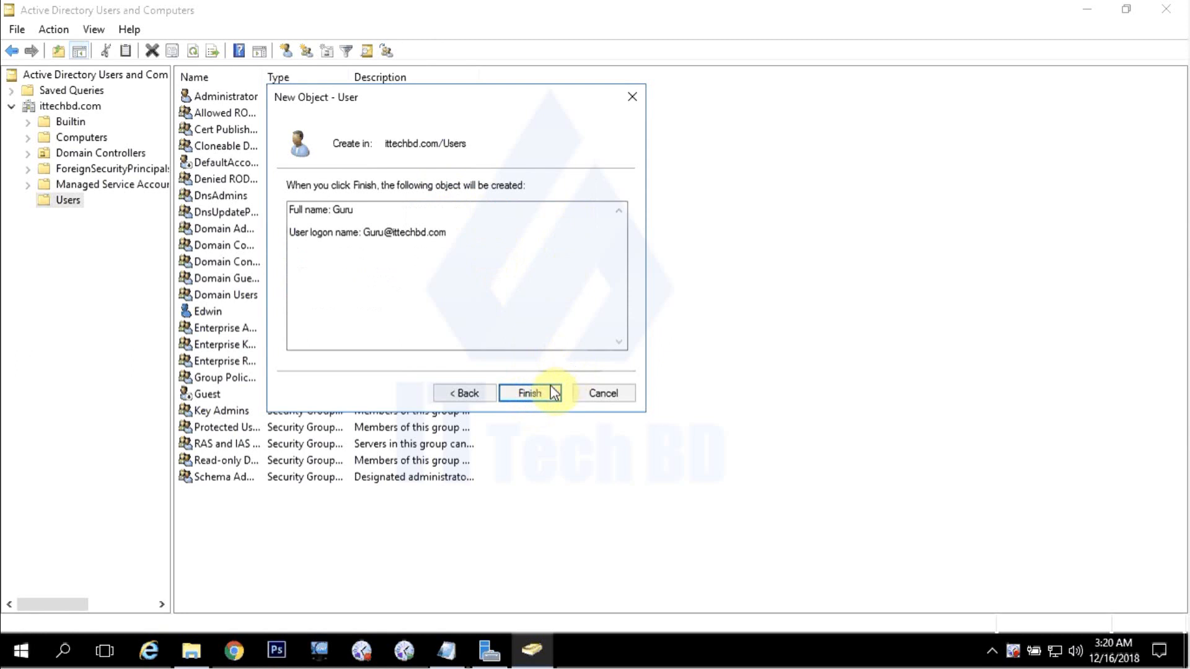
Finish creating Guru and open a new user form in Users.
click(533, 393)
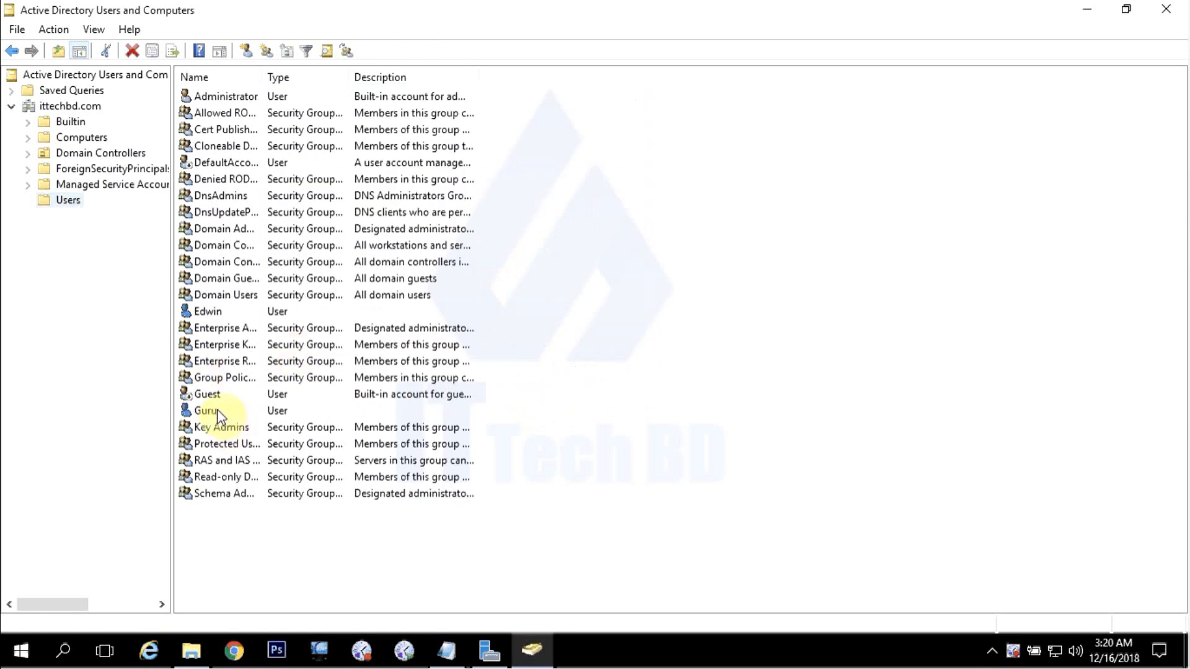
right_click(73, 203)
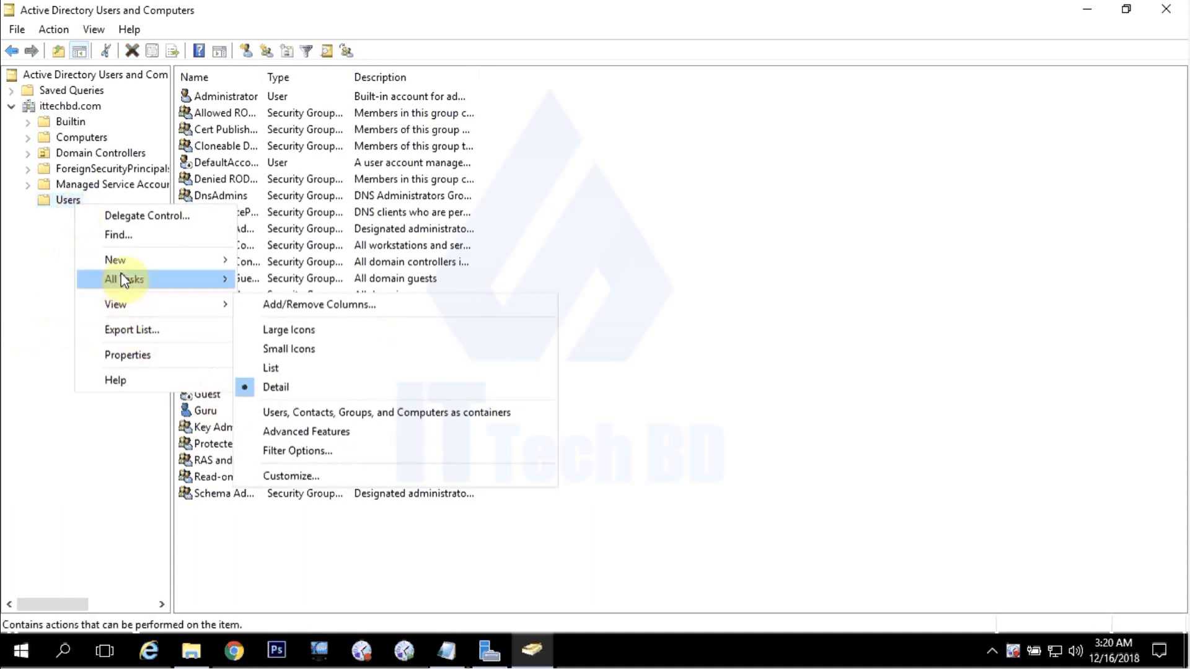
mouse_move(124, 262)
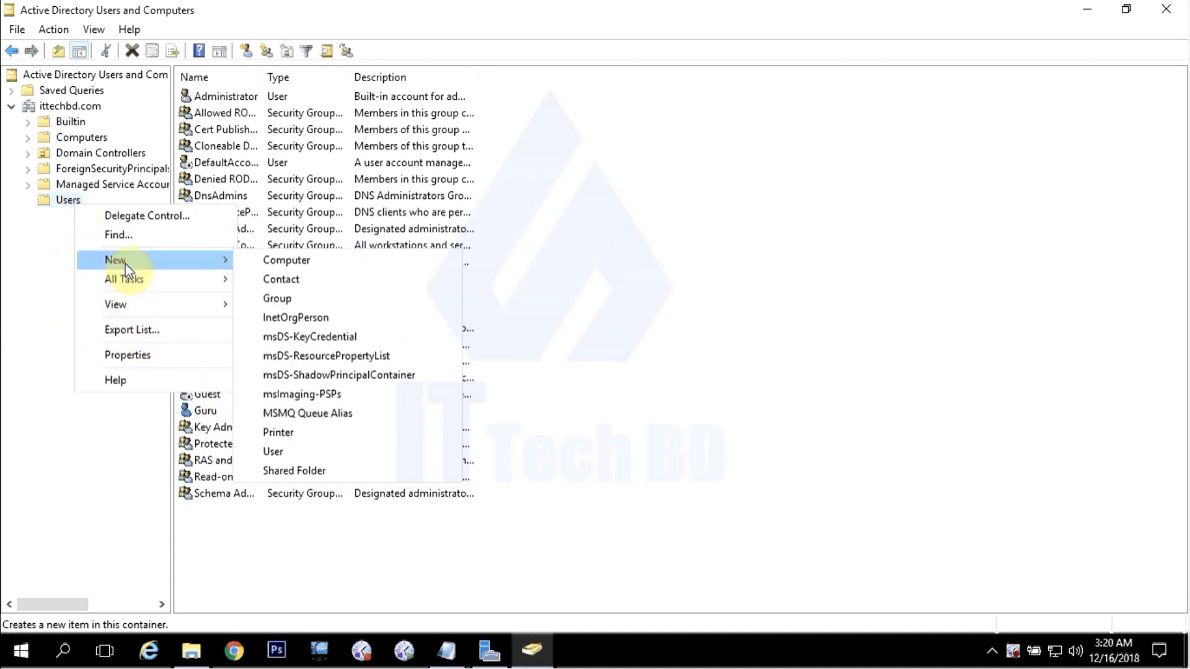
click(283, 455)
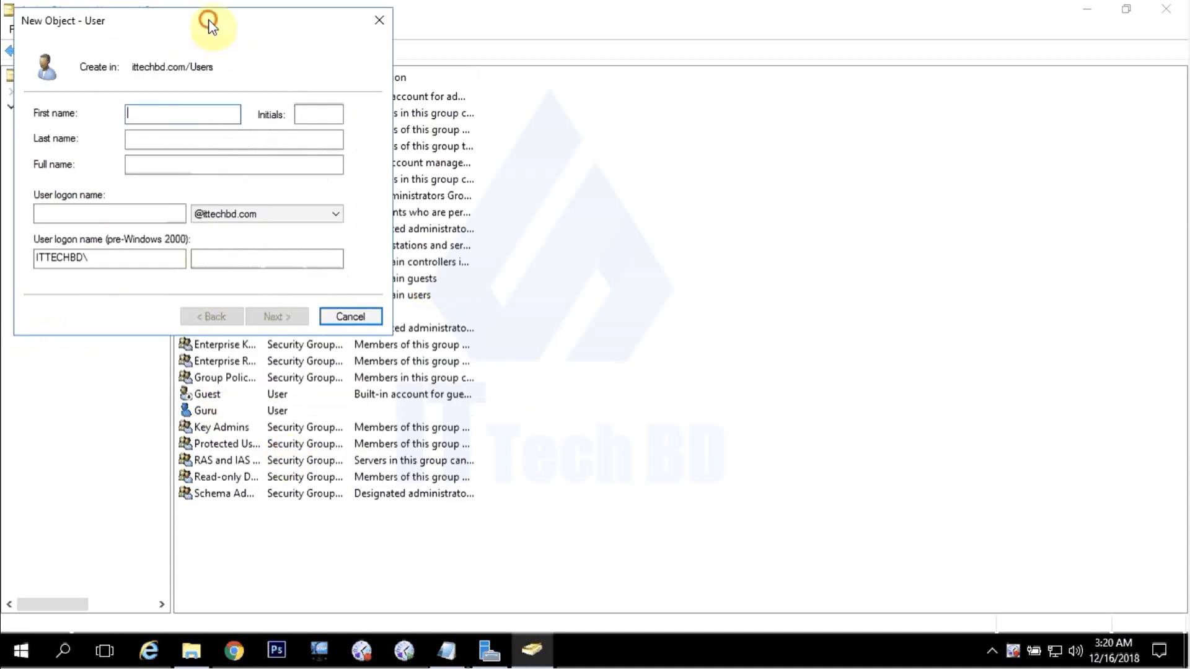
drag(209, 25, 625, 124)
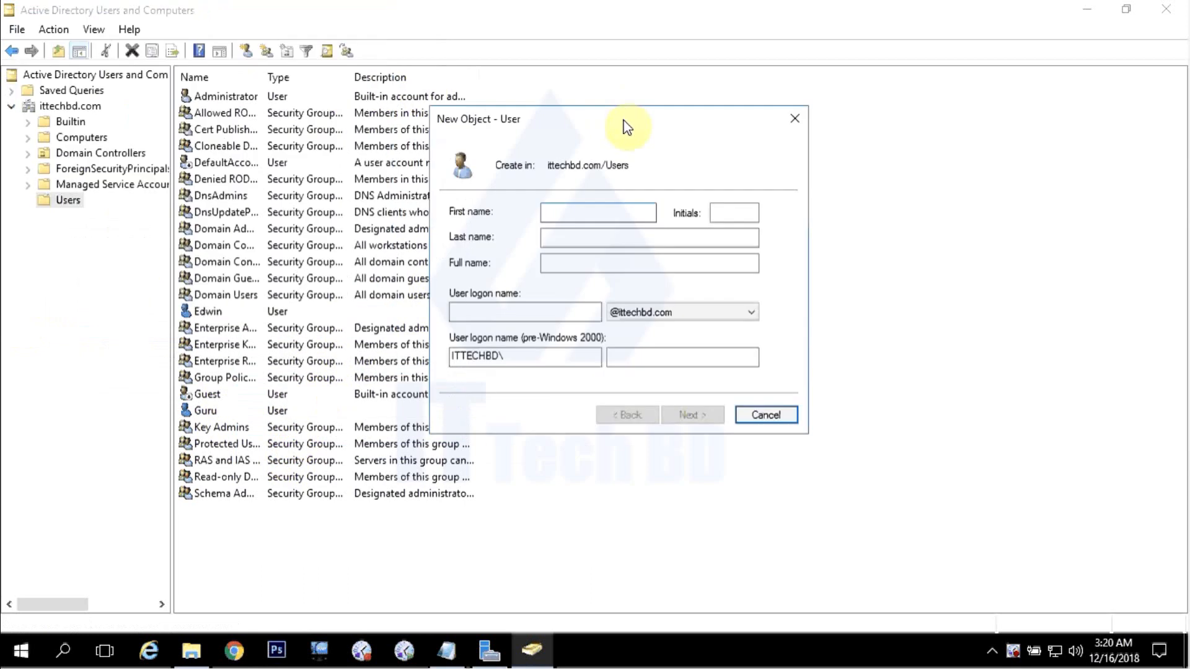
Enter Rahim as first name and logon name, then proceed to the password page.
click(589, 214)
text(Rahim)
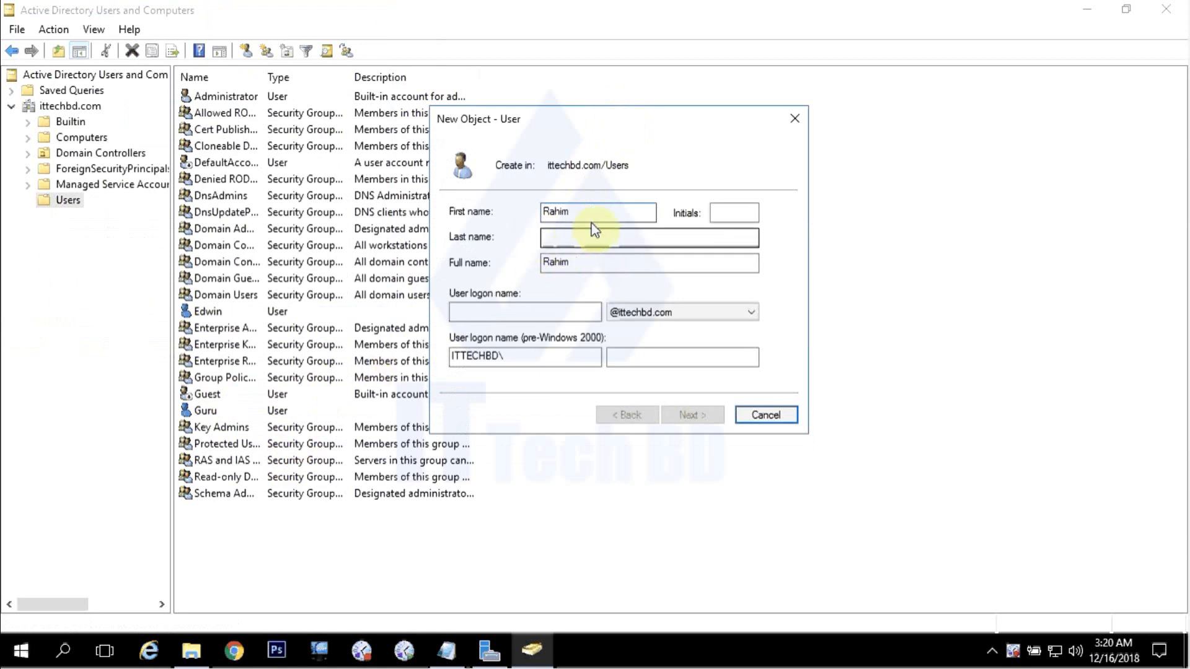
drag(590, 211, 543, 213)
right_click(543, 213)
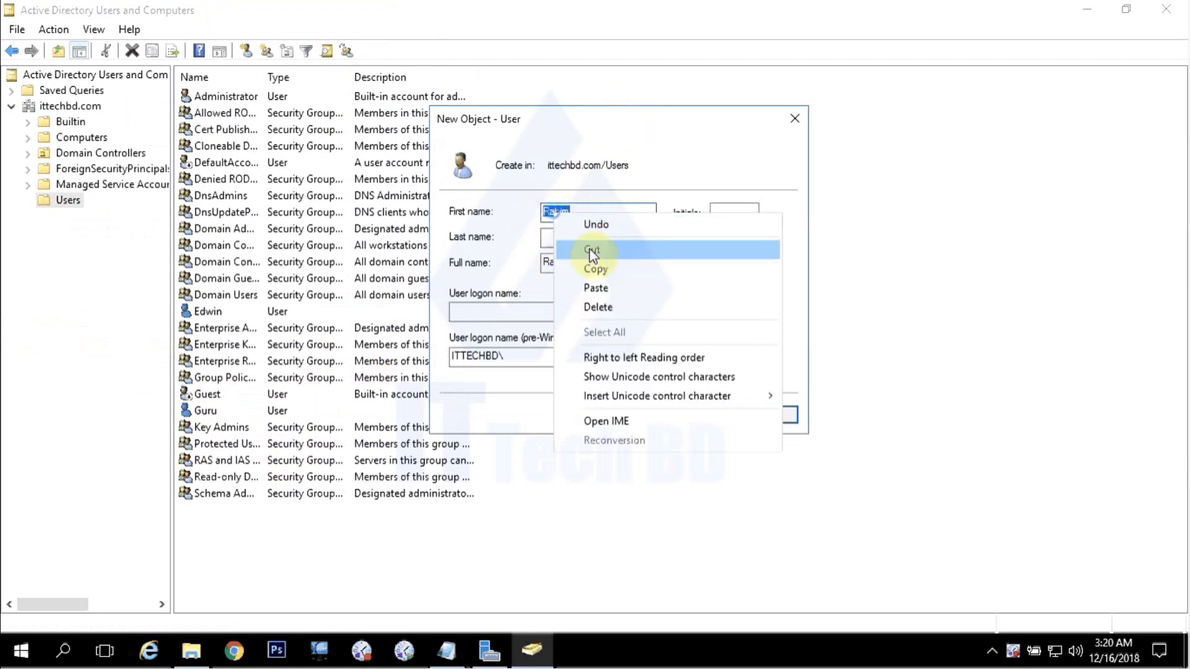
click(598, 265)
click(509, 308)
right_click(506, 311)
click(534, 374)
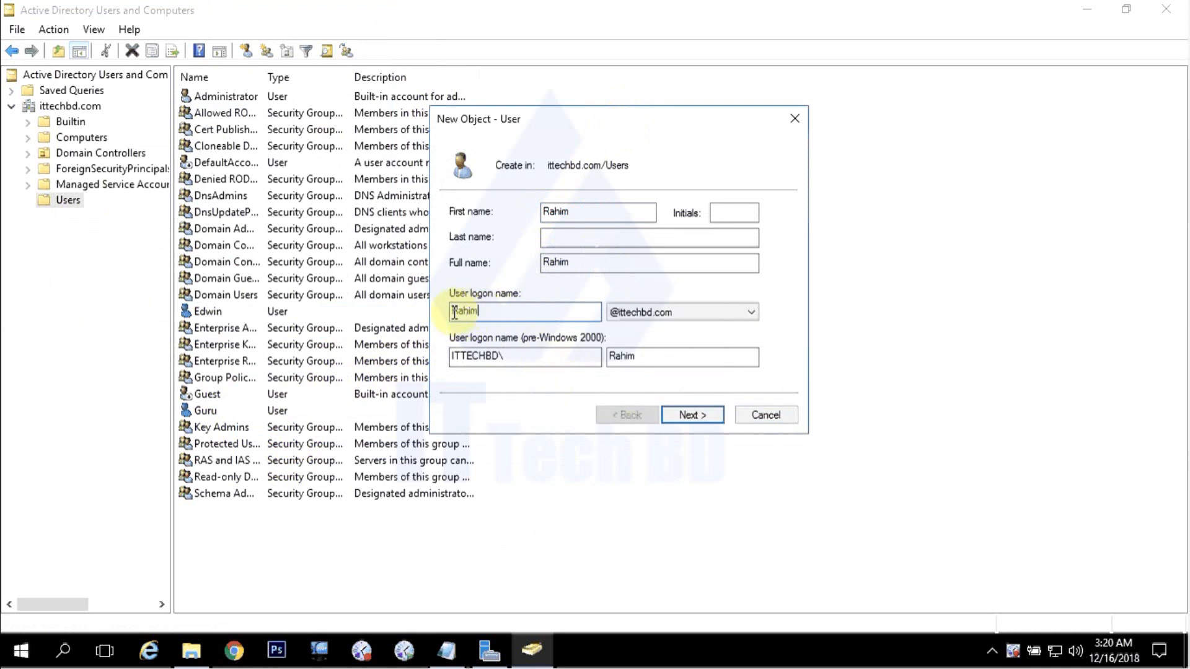
click(579, 212)
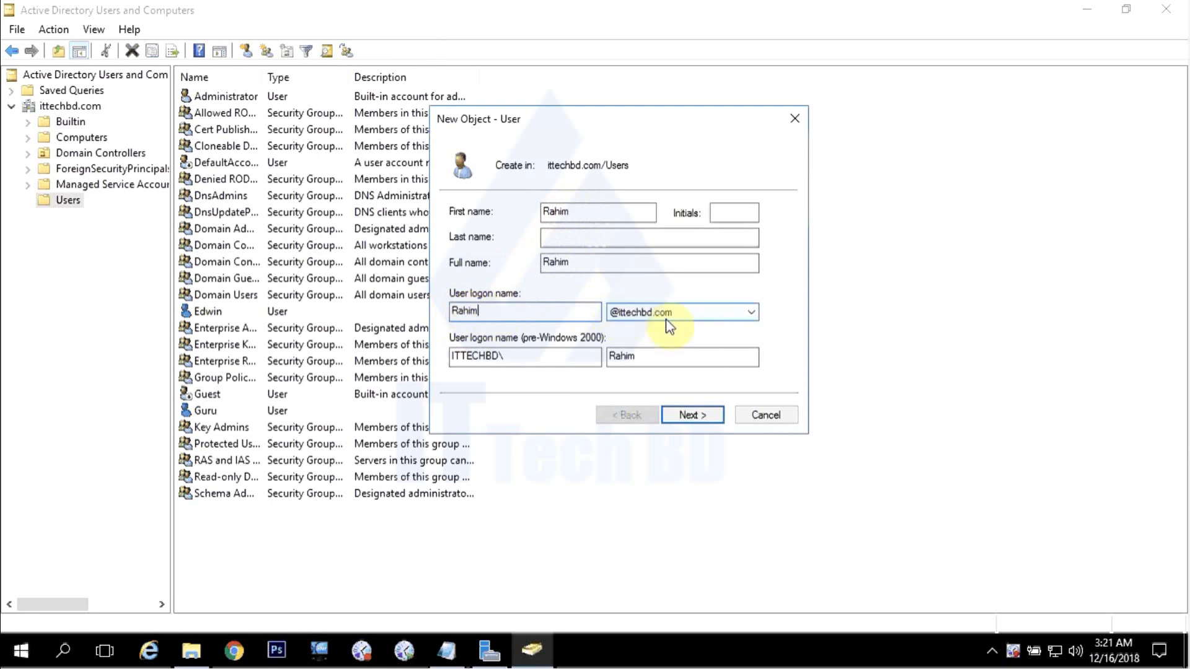
click(692, 415)
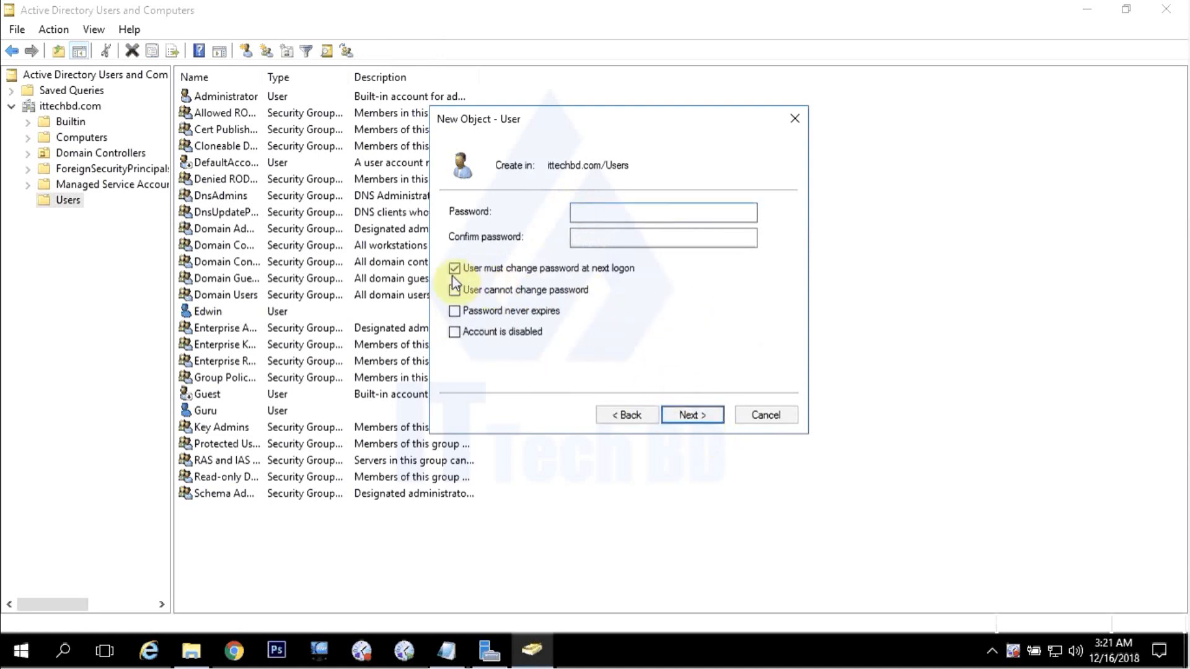
Untick forced password change, enter and confirm Rahim's password, and finish creating Rahim.
click(454, 269)
text(Pa••••••)
click(674, 236)
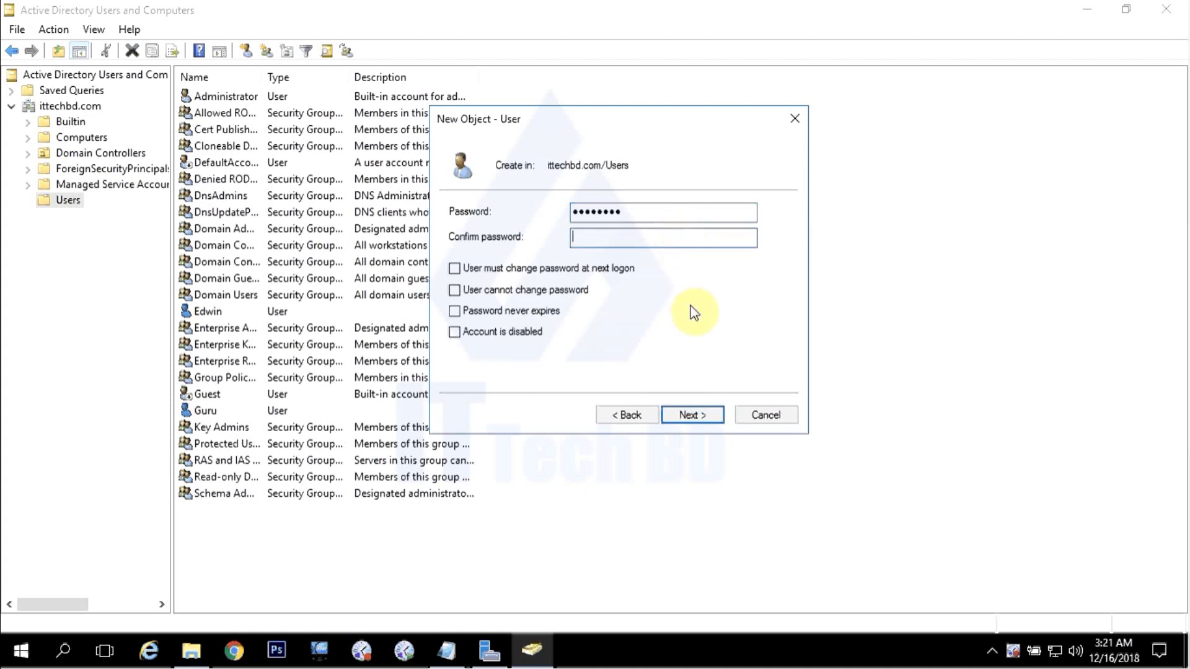
text(••••••••)
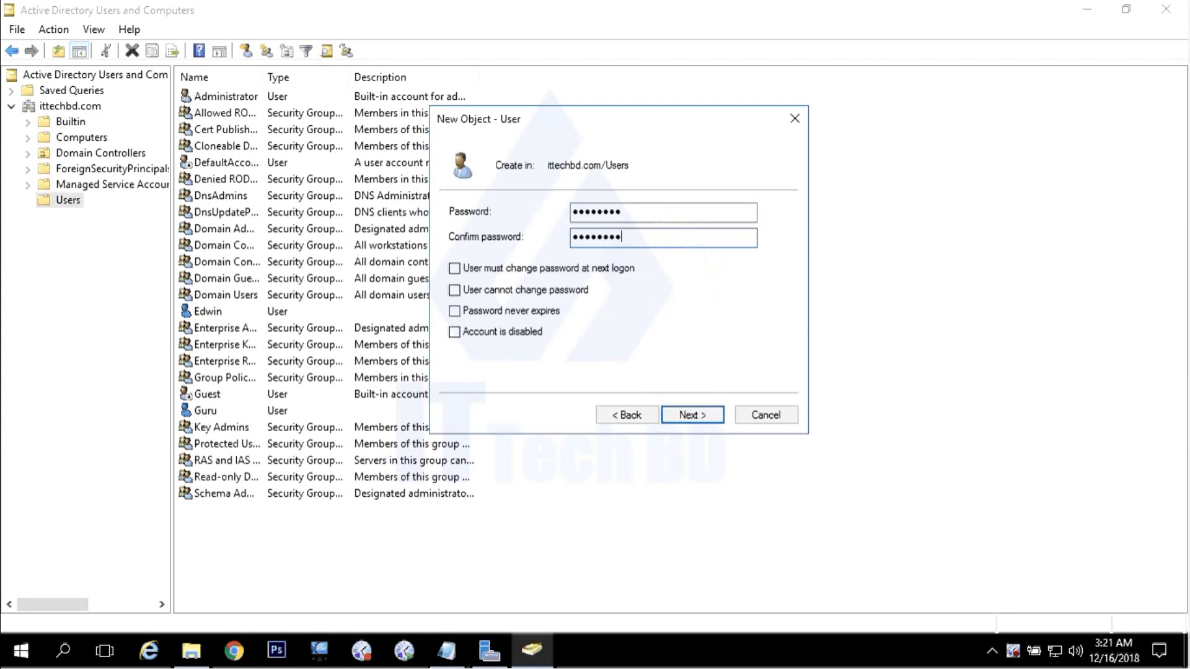
click(694, 413)
click(694, 412)
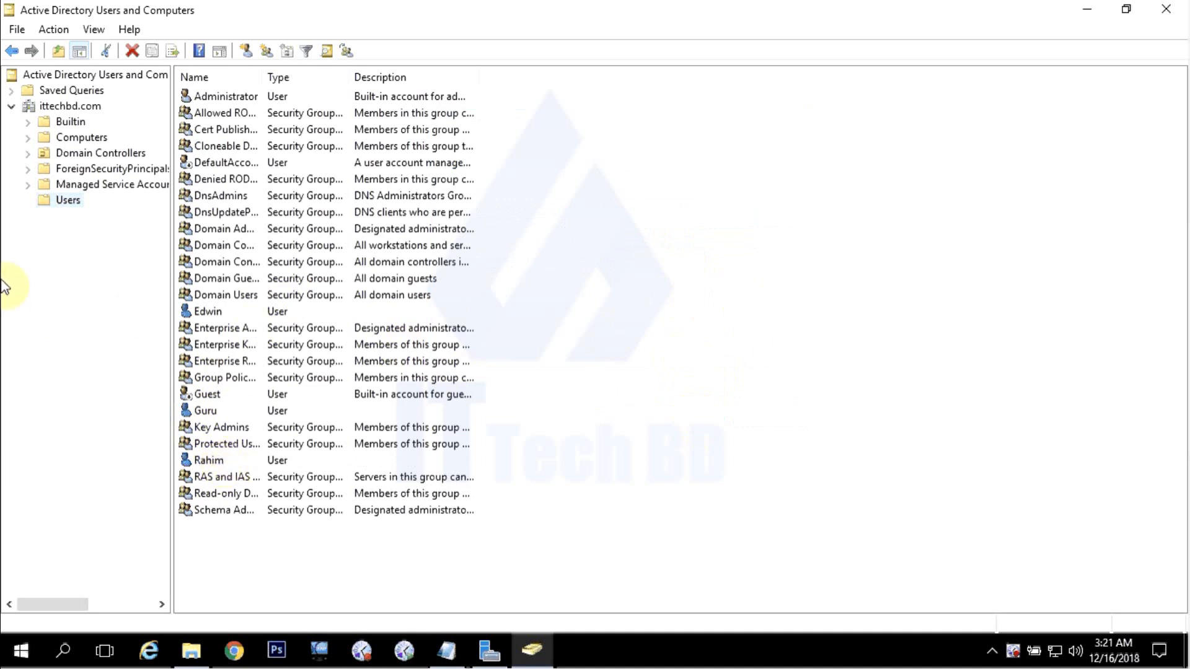
Open a new user form in ittechbd.com/Users and centre it on screen.
right_click(70, 204)
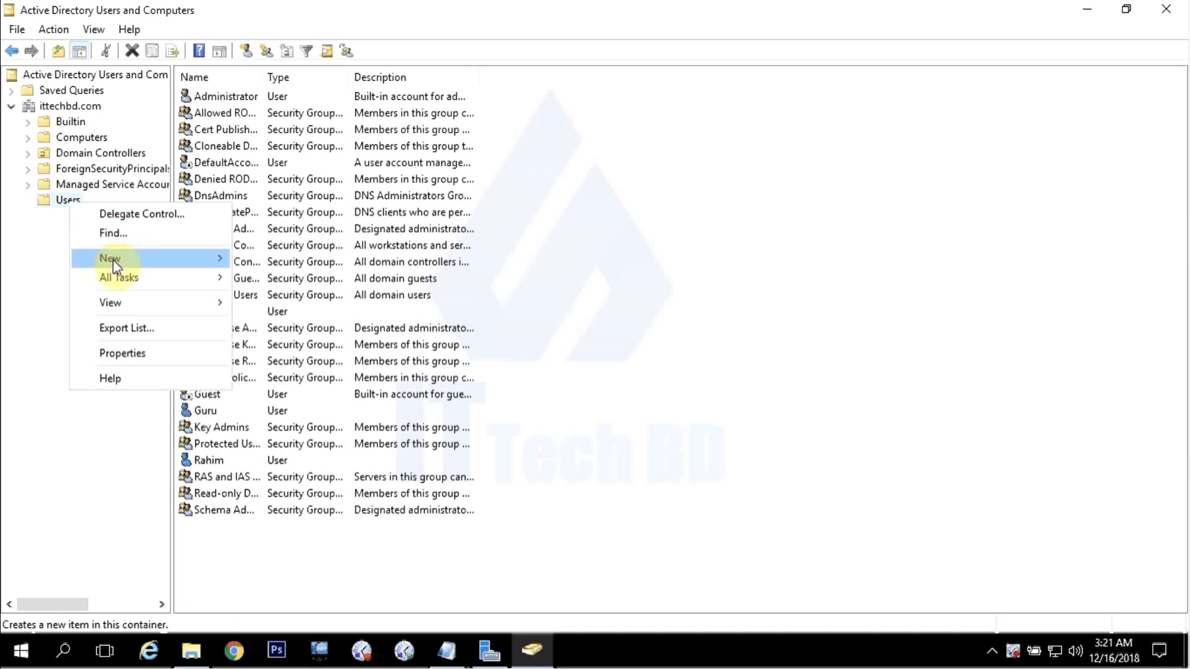
mouse_move(116, 261)
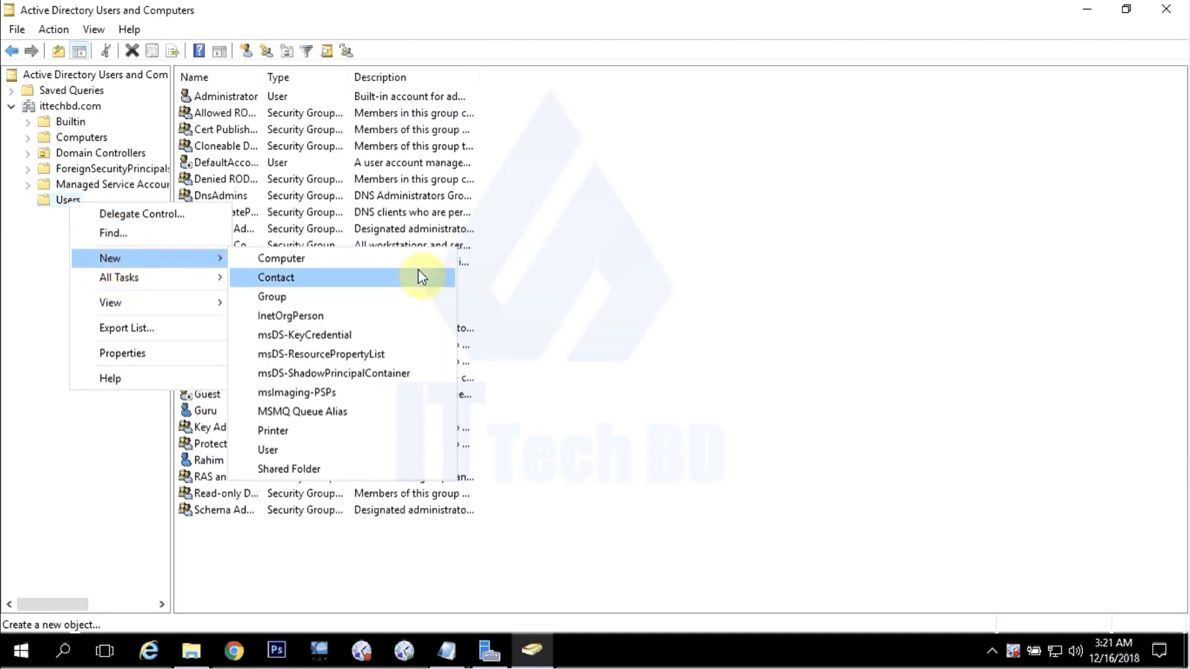
click(273, 449)
drag(217, 27, 547, 102)
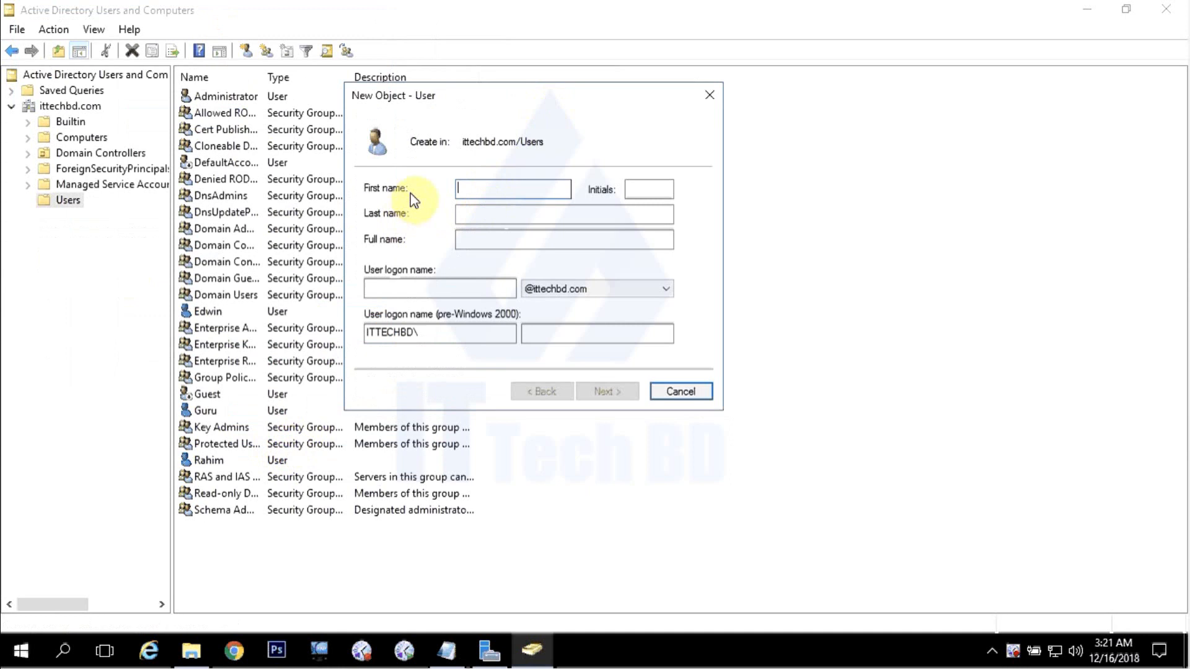
Enter Nazrul as first and logon name, then untick forced password change on the password page.
text(Nazrul)
double_click(499, 188)
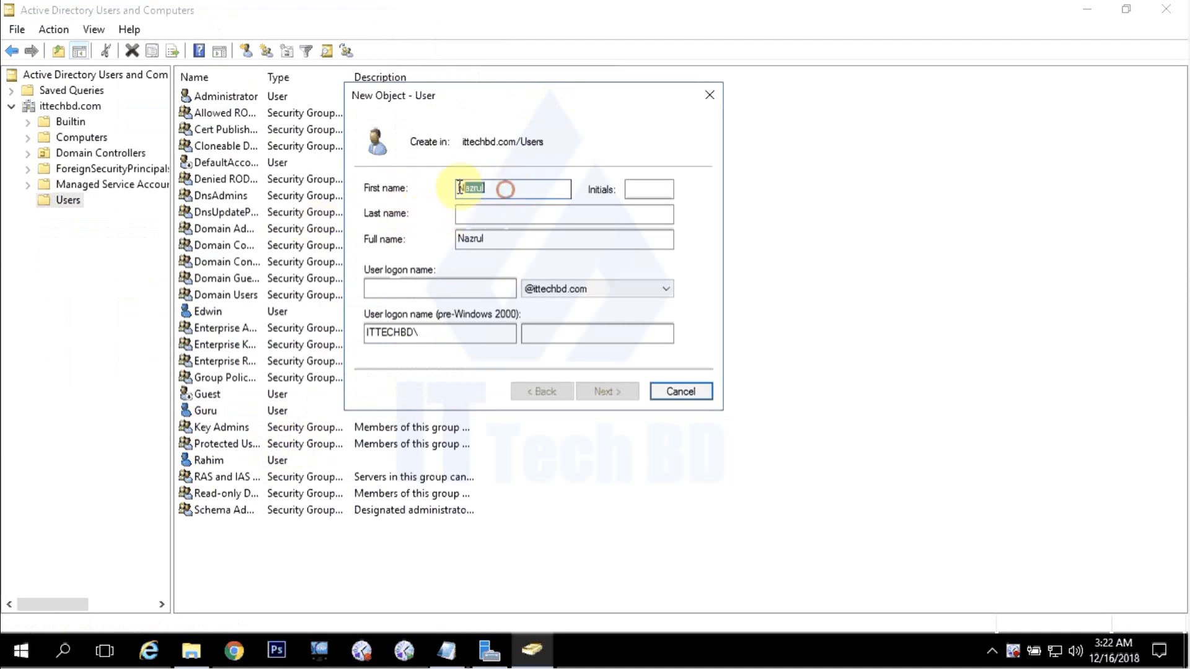
right_click(496, 188)
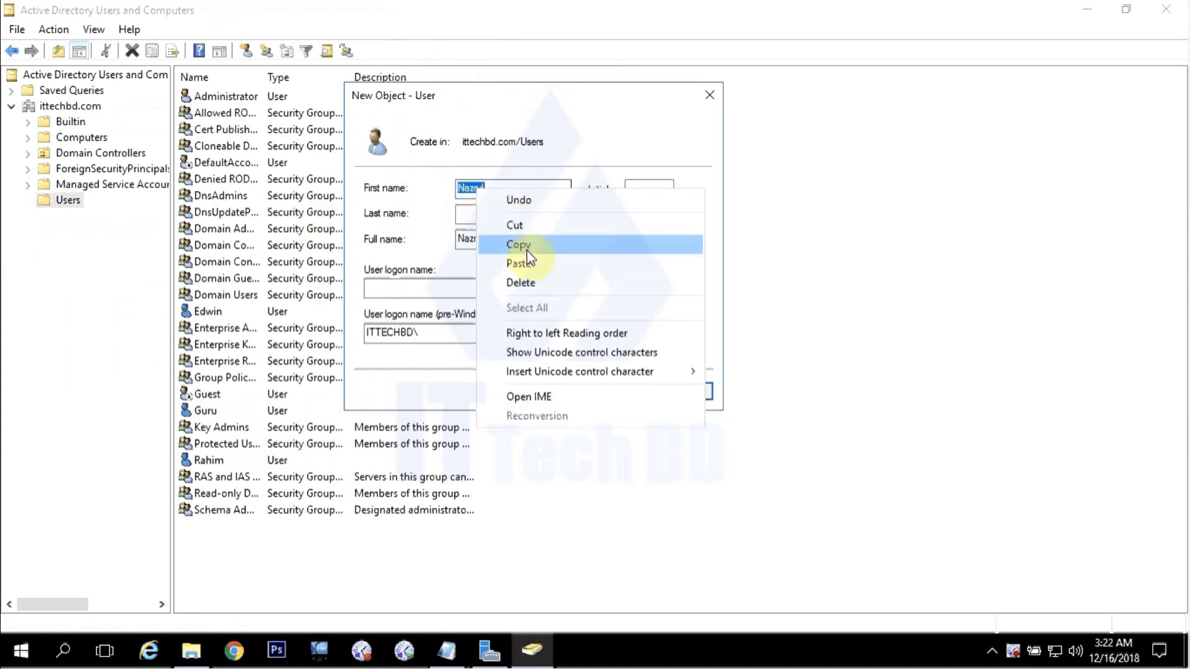
click(527, 249)
right_click(418, 289)
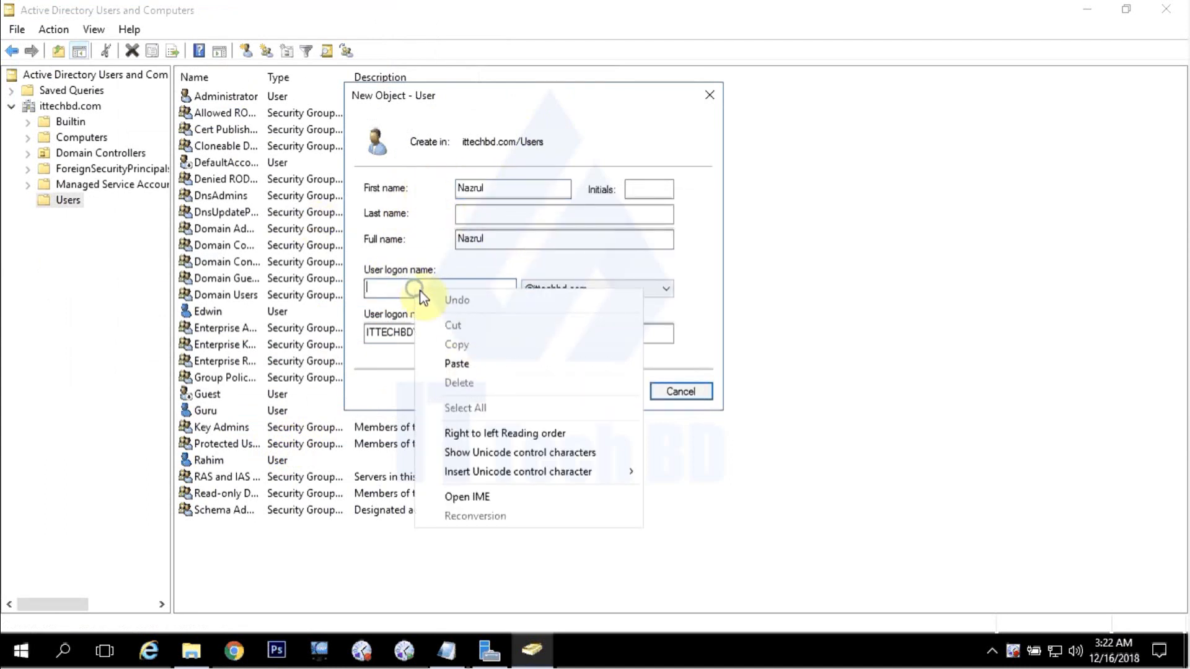
click(458, 364)
click(612, 393)
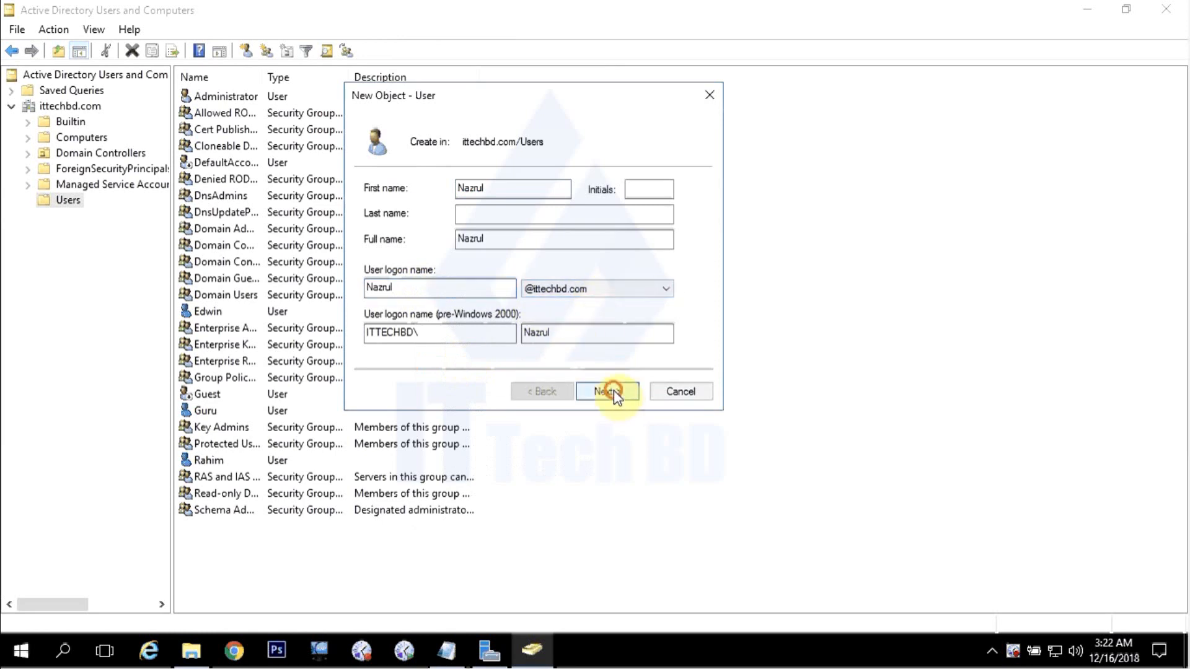
click(370, 246)
click(520, 186)
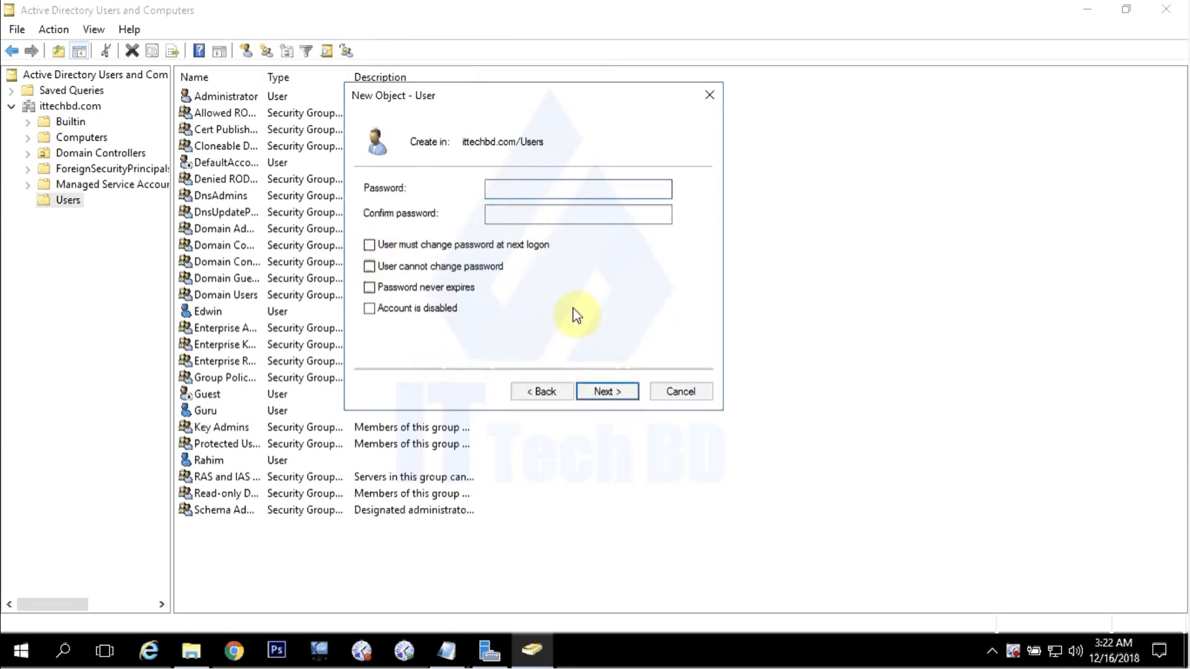
text(P••••••)
click(609, 208)
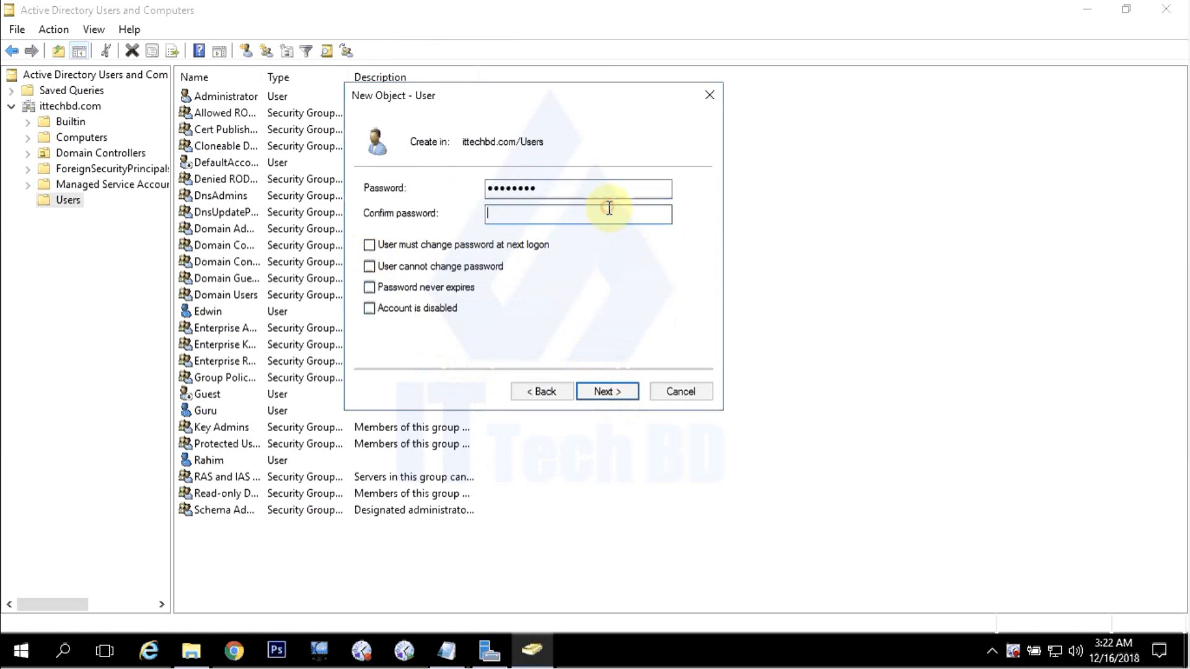
text(P@ssw0rd)
click(605, 391)
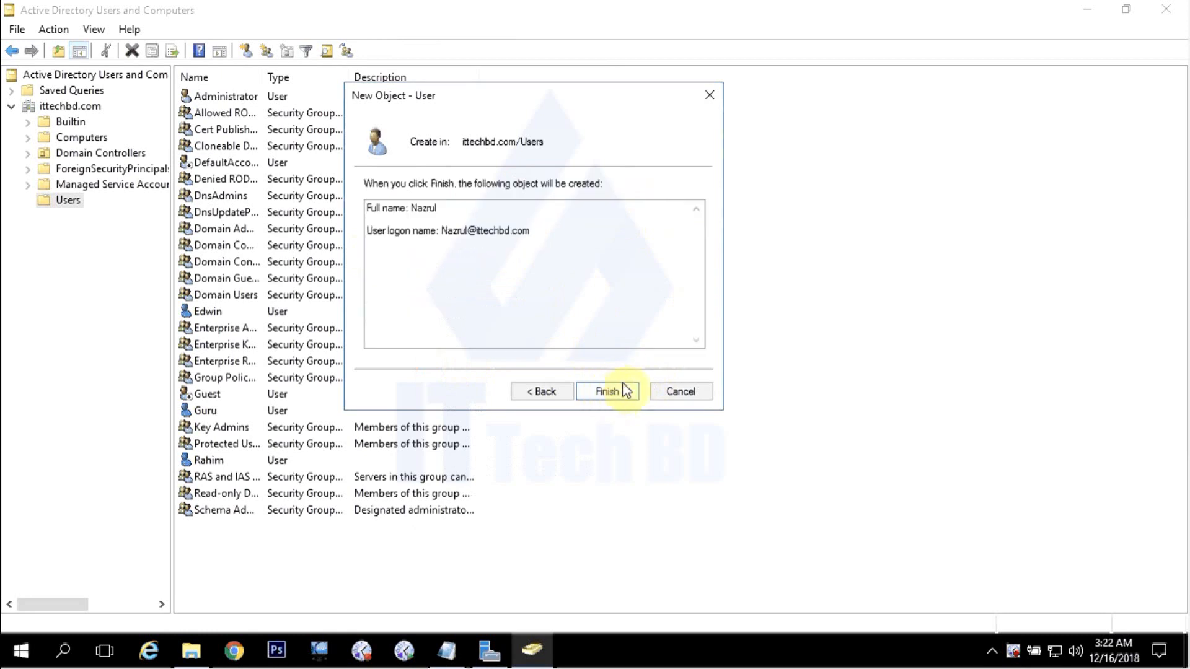
click(620, 392)
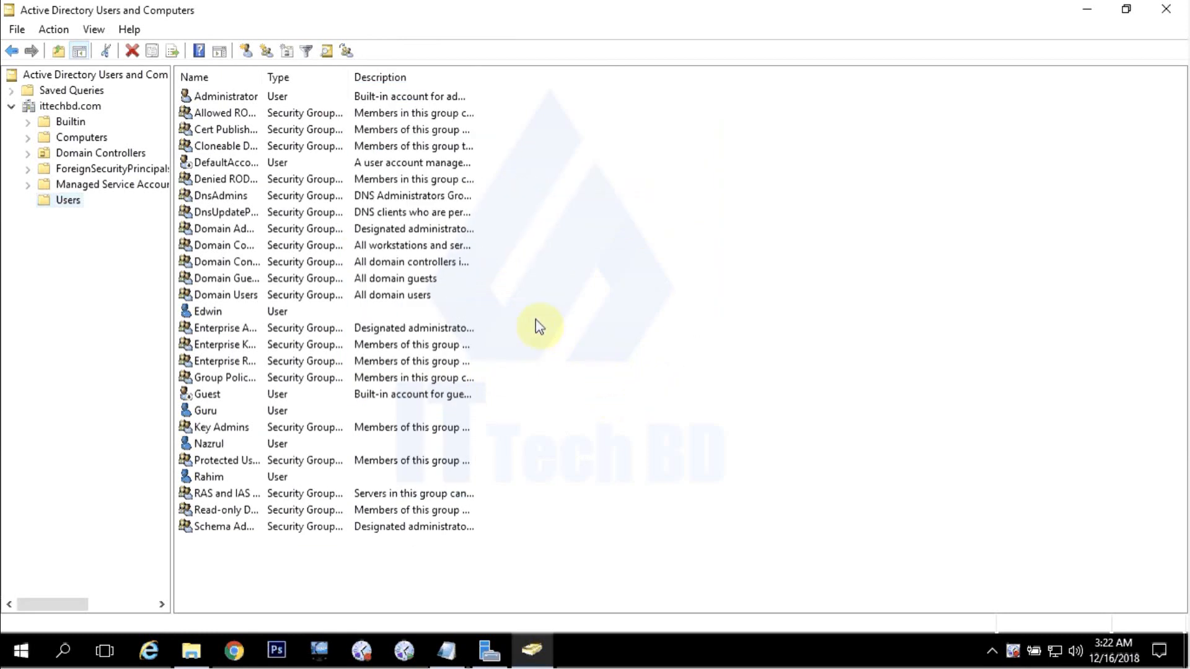
Start a new user in the Users container and enter Taeam as the first name.
right_click(69, 201)
mouse_move(121, 258)
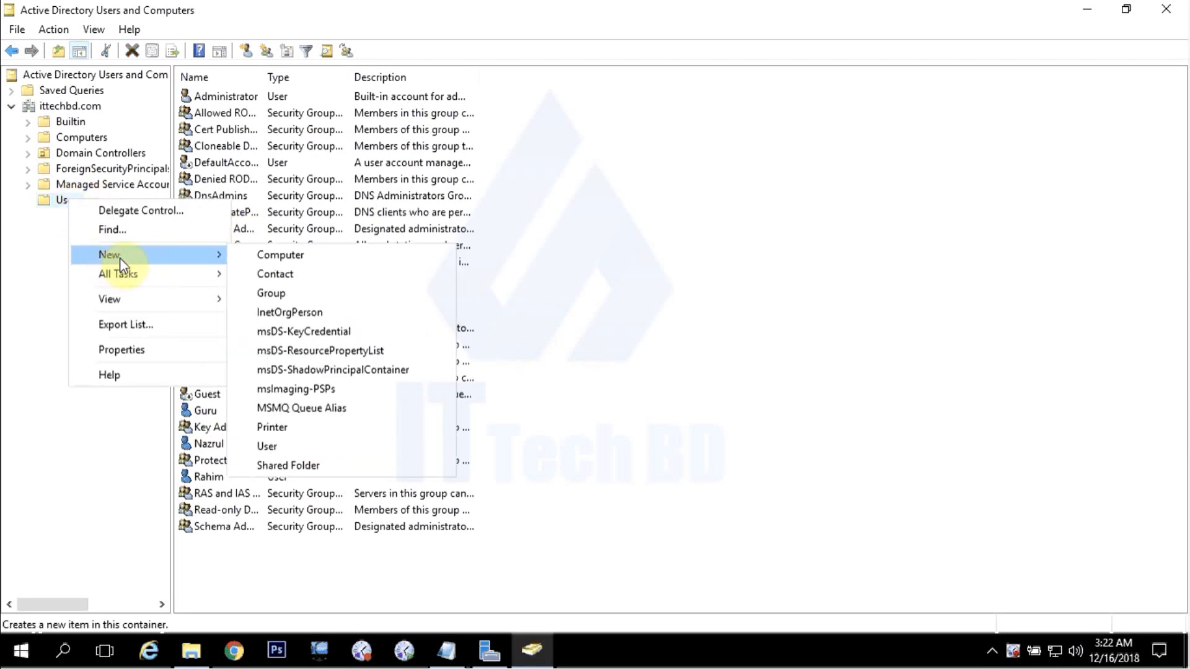
click(277, 446)
drag(233, 21, 574, 138)
click(492, 231)
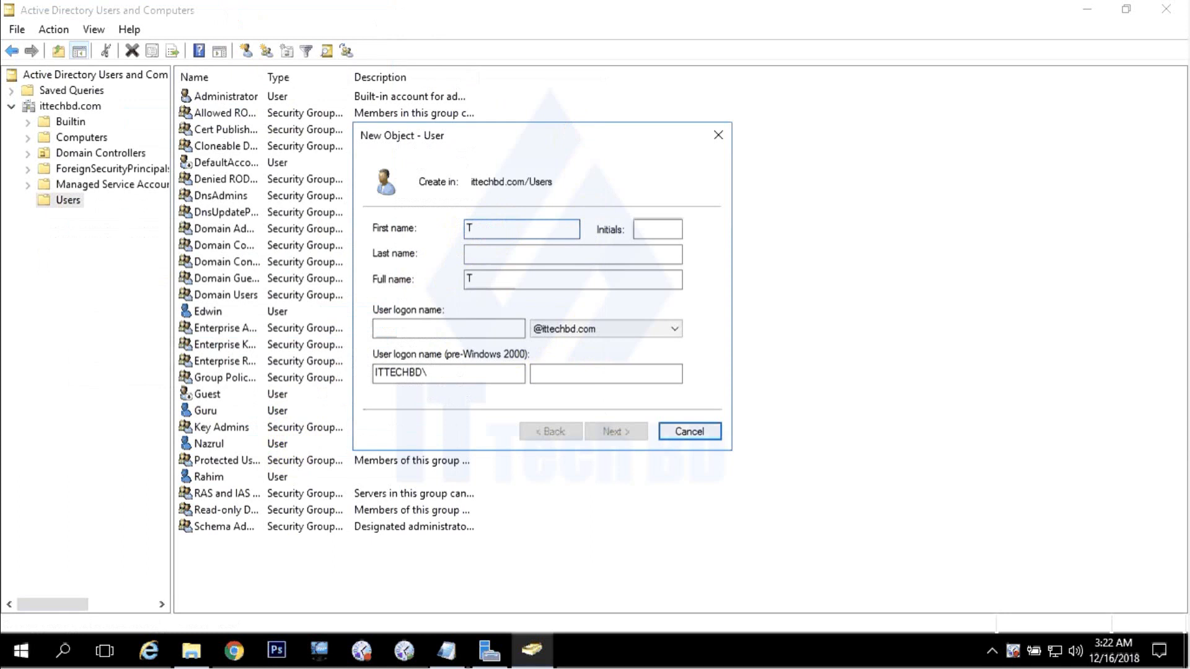
text(em)
click(484, 230)
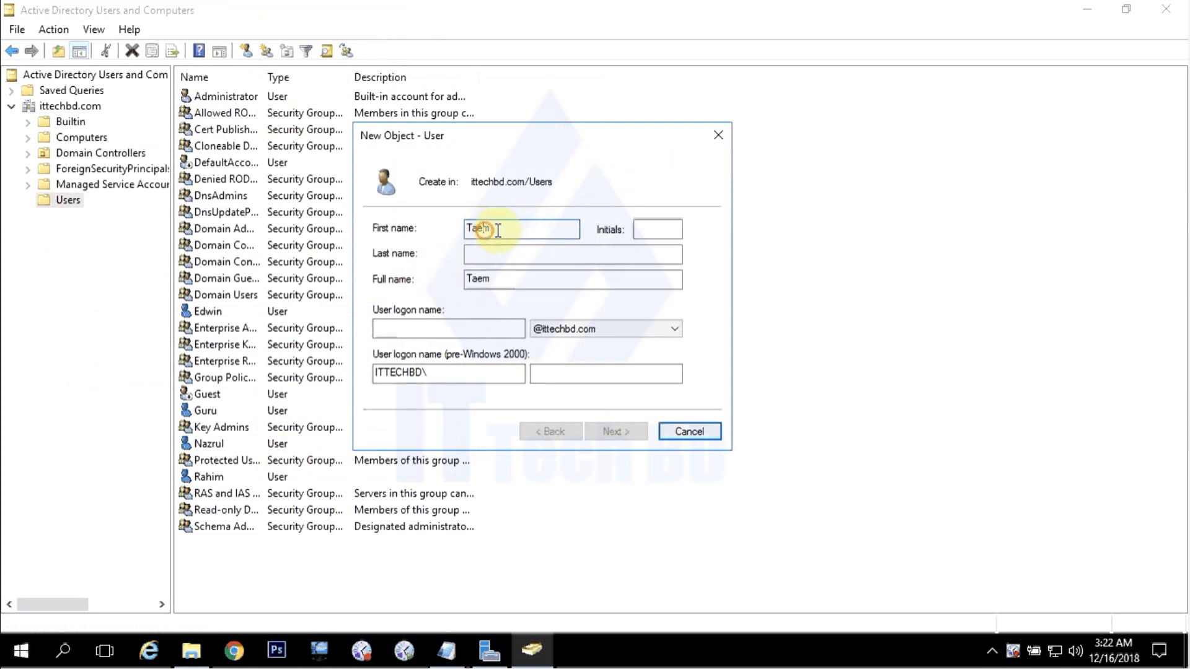
text(aeam)
Copy the first name Taeam into the User logon name field.
drag(521, 229, 434, 229)
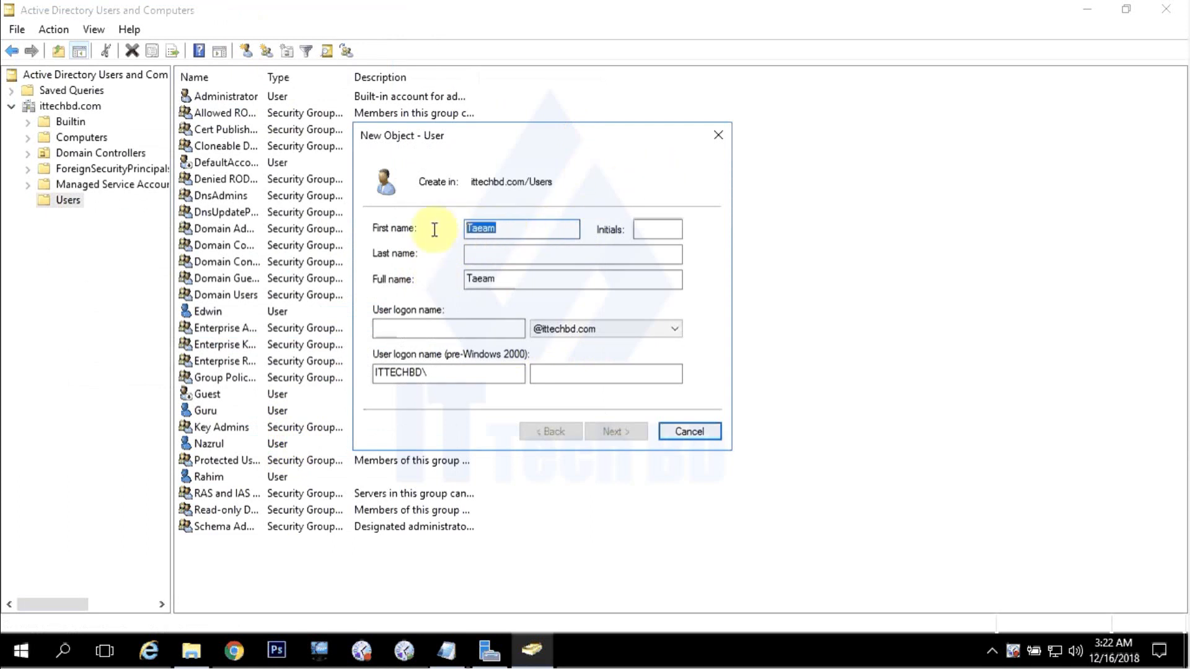
right_click(490, 227)
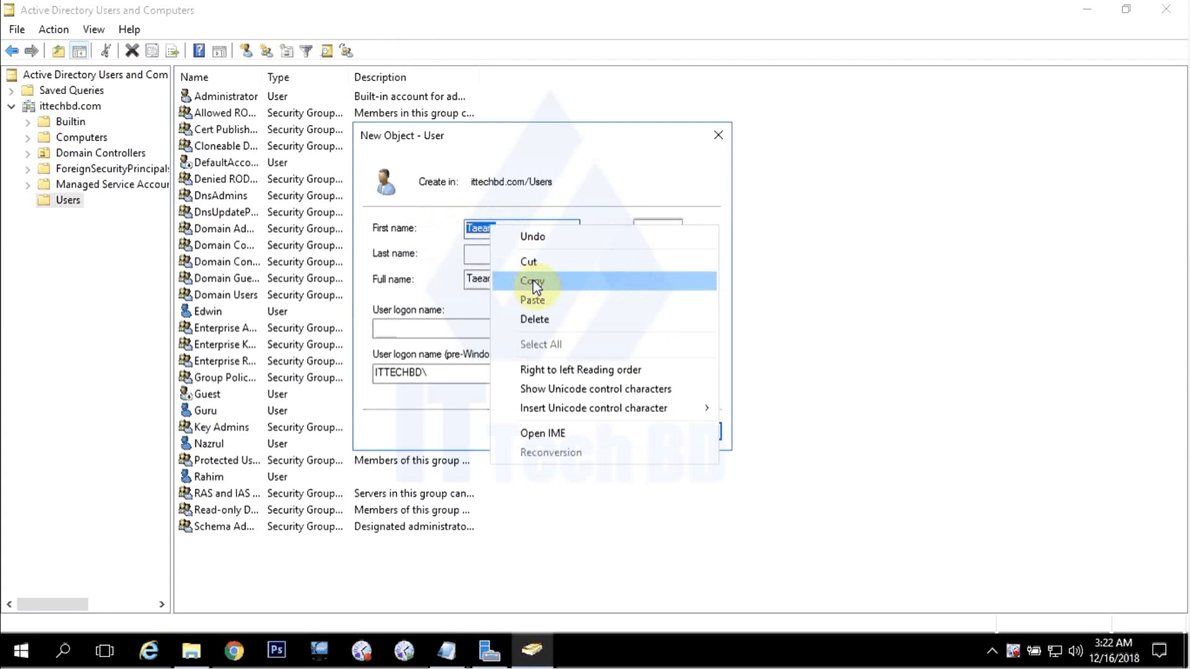
click(537, 286)
click(405, 329)
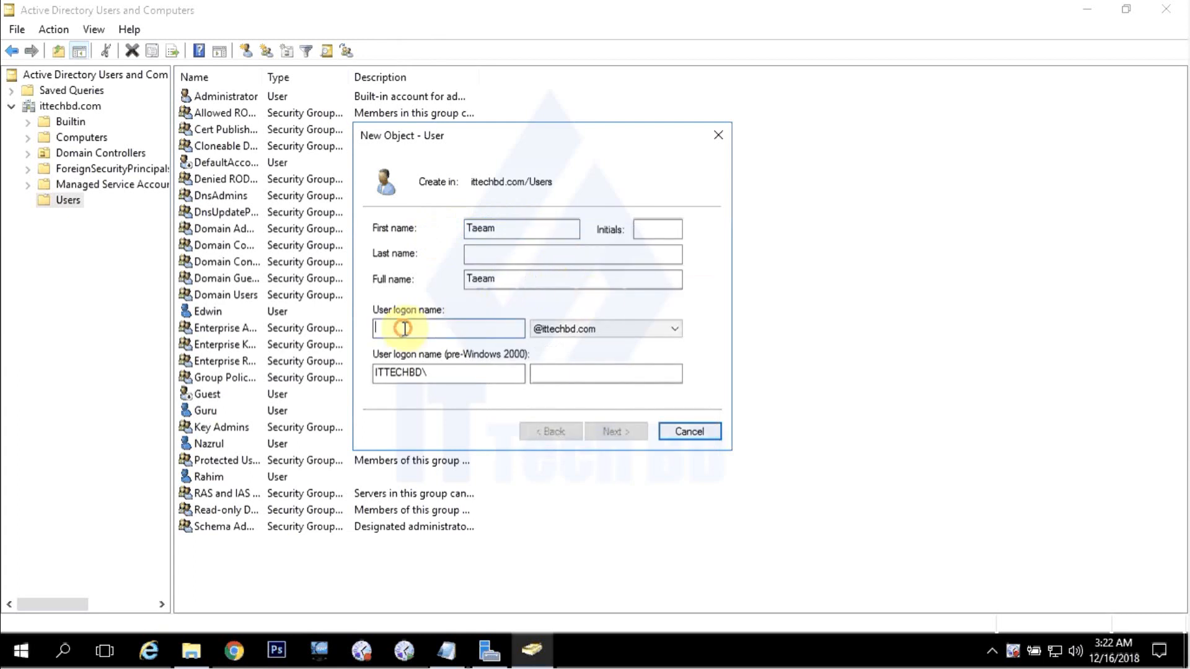
right_click(404, 328)
click(446, 405)
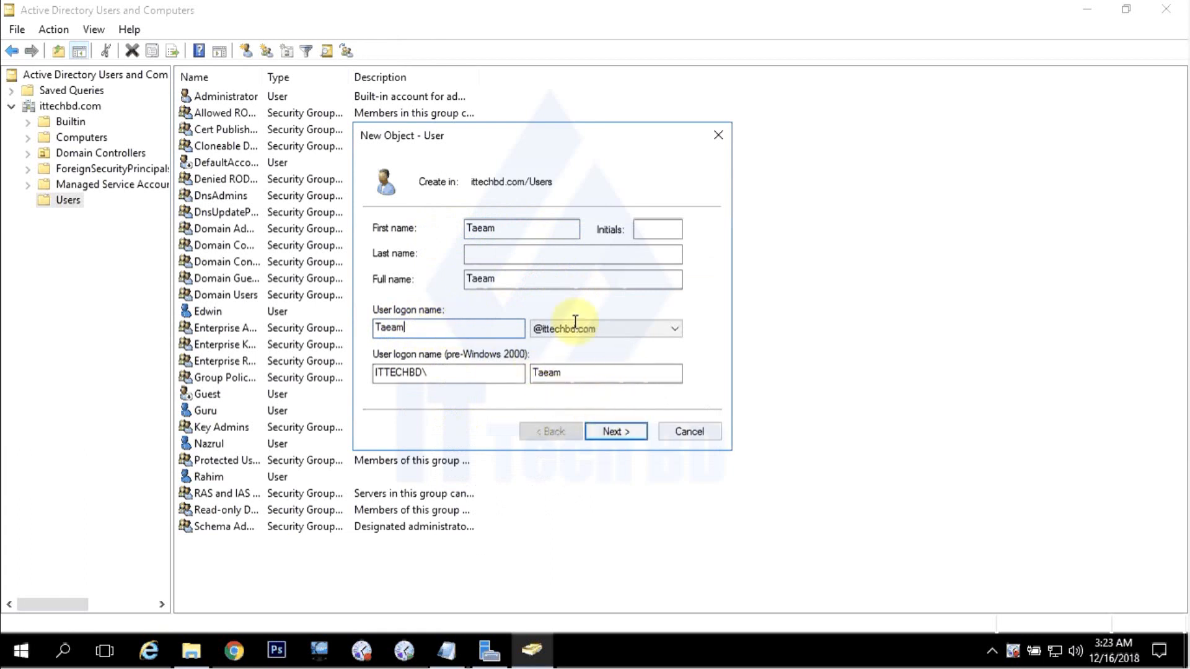
Go to the password page and turn off 'User must change password at next logon'.
click(620, 434)
click(377, 286)
click(520, 229)
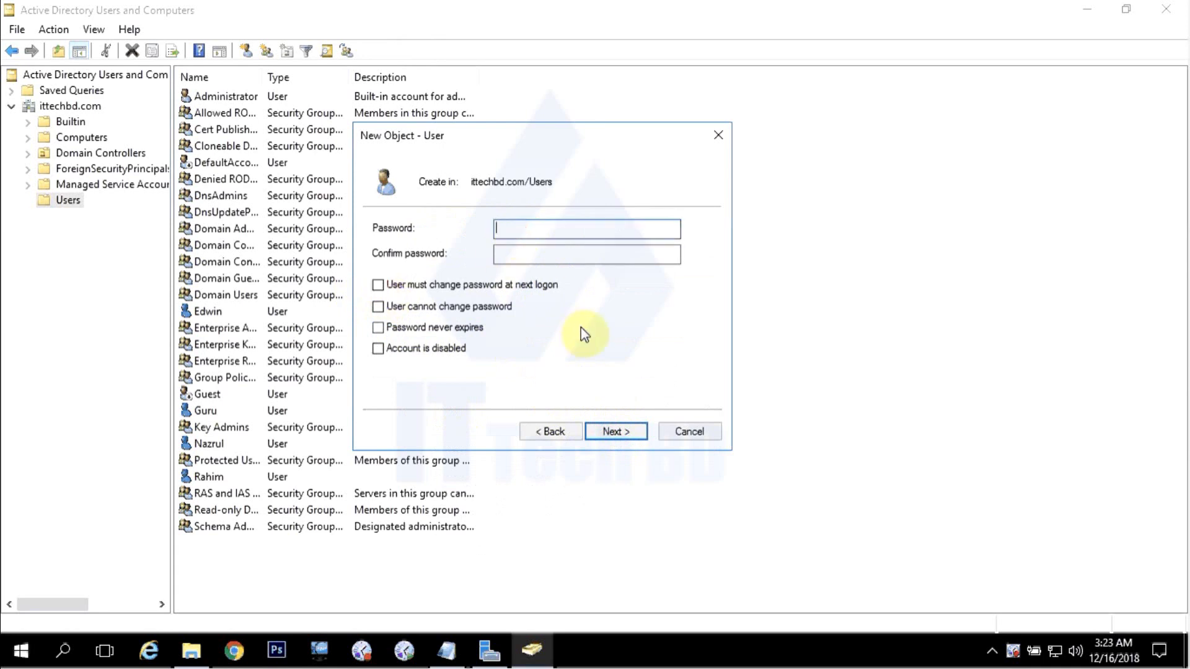
text(P•••••••)
click(605, 256)
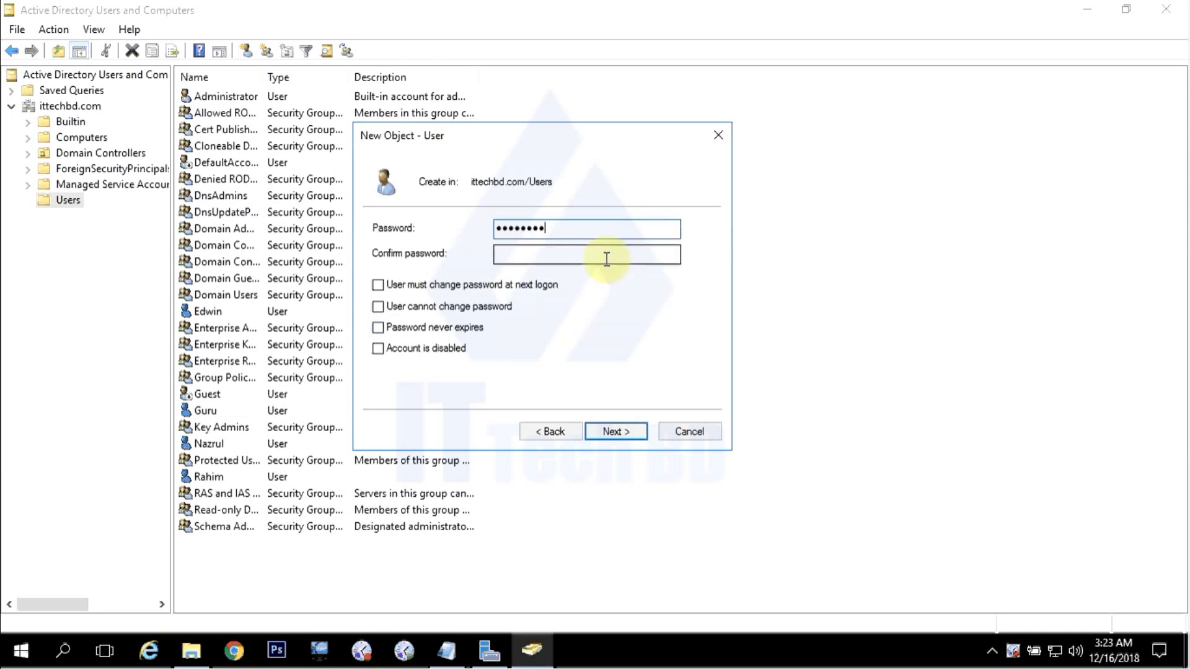
text(••••)
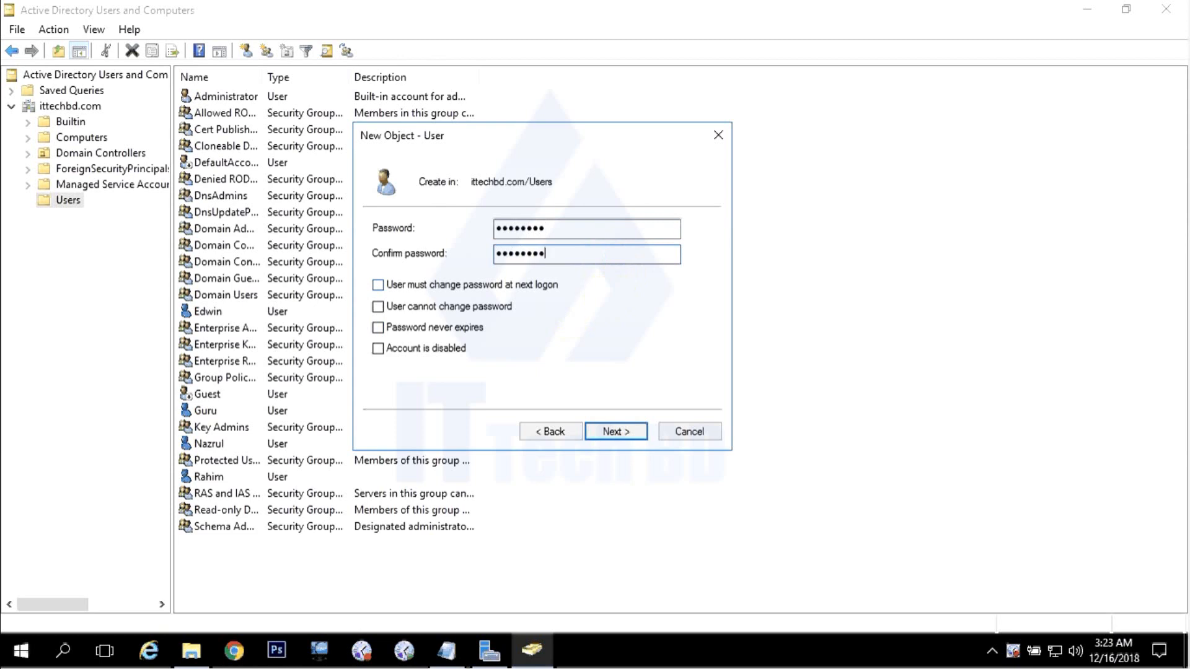
click(617, 431)
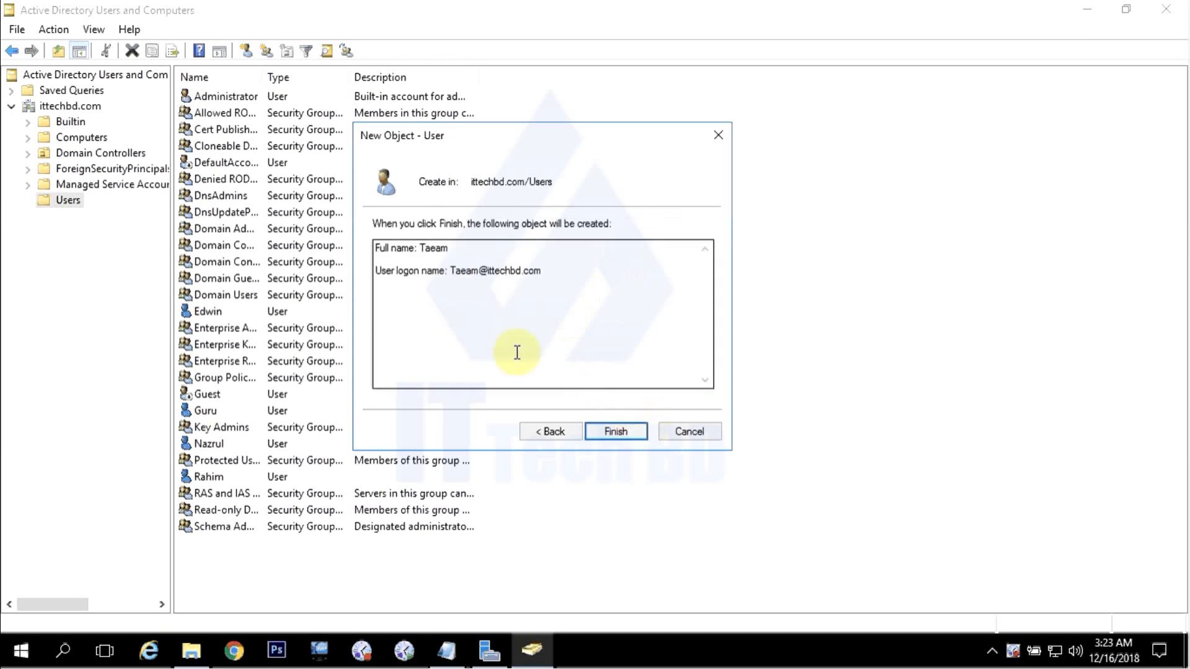
Finish creating the user Taeam, then briefly view the Notepad title notes and minimize them.
click(617, 432)
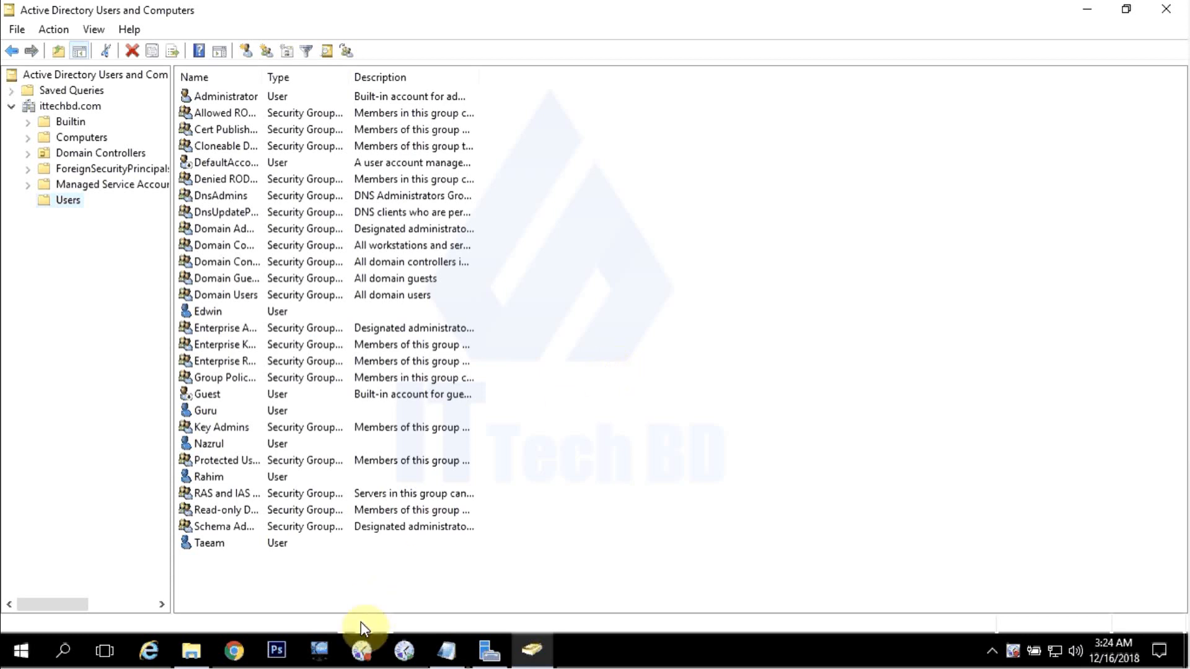
click(446, 649)
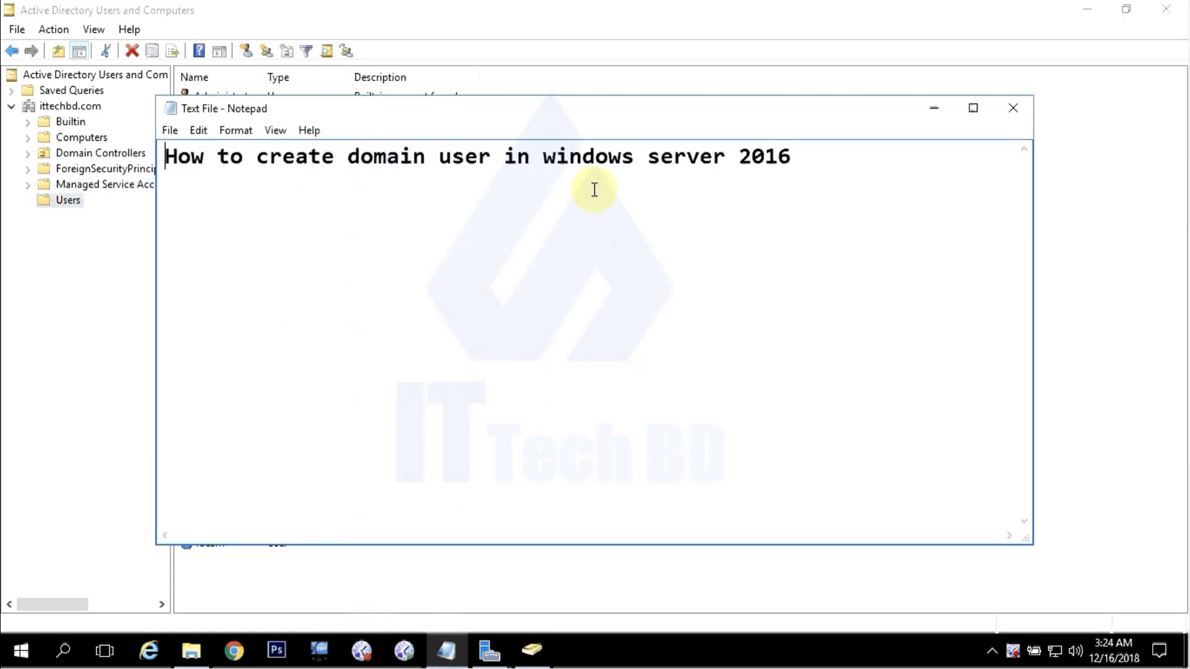
click(934, 110)
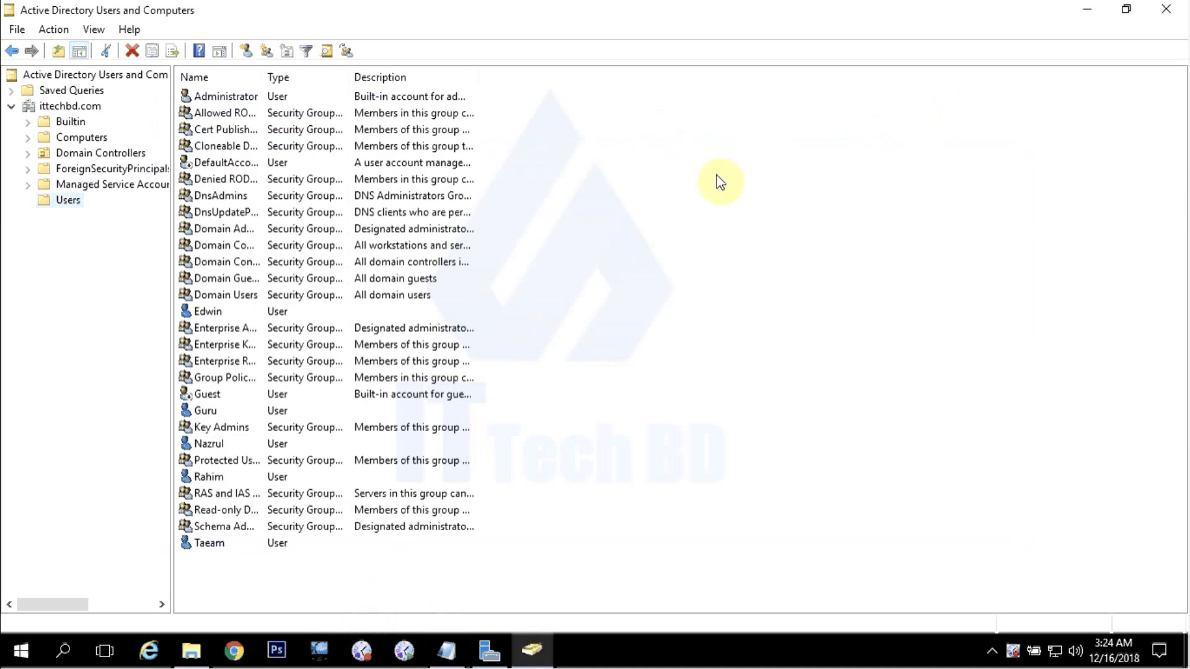